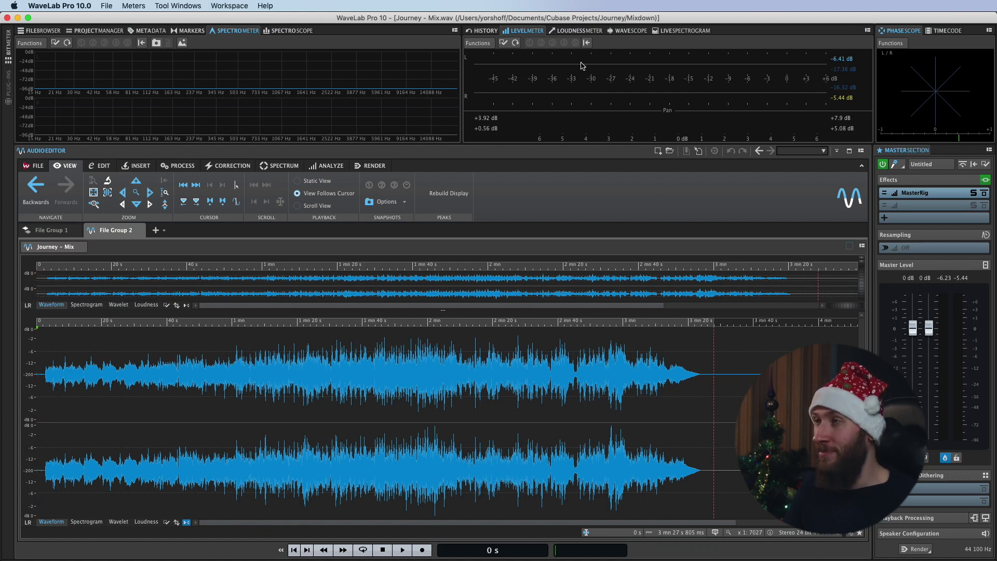
Step: Play the Journey – Mix file and examine its frequency content in the enlarged Spectrometer and Spectroscope
{"action": "key", "text": "space"}
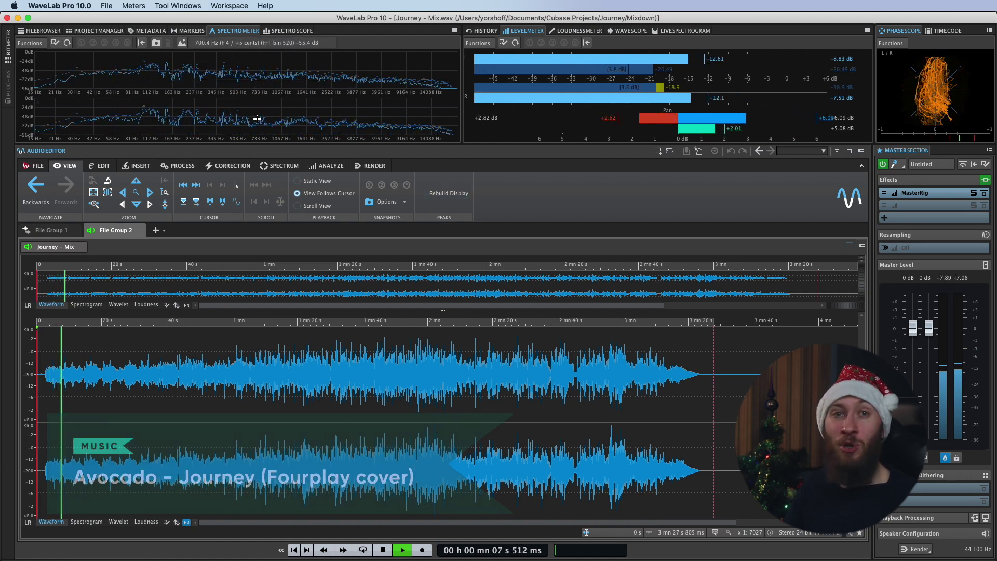
{"action": "double_click", "coordinate": [235, 31]}
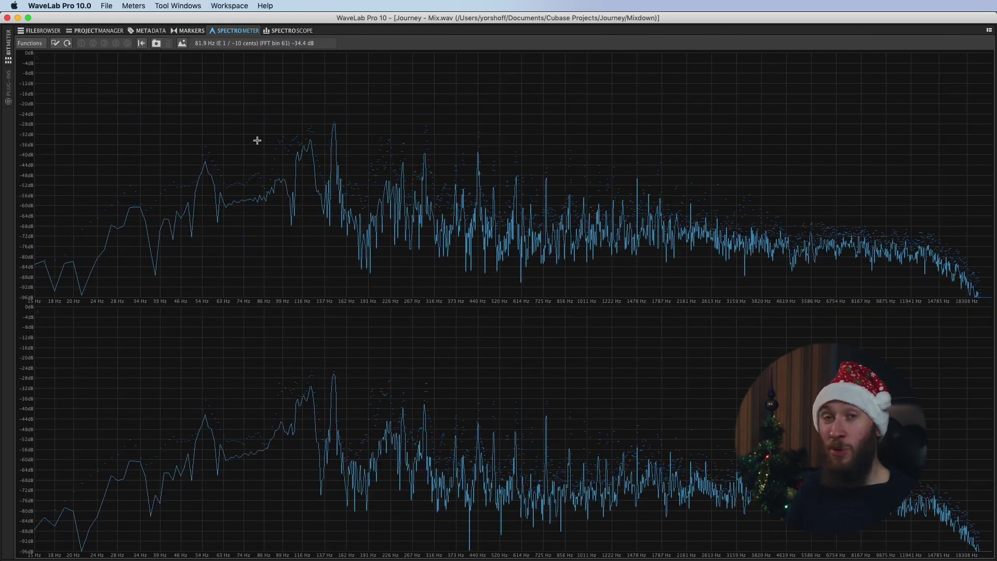
{"action": "double_click", "coordinate": [240, 31]}
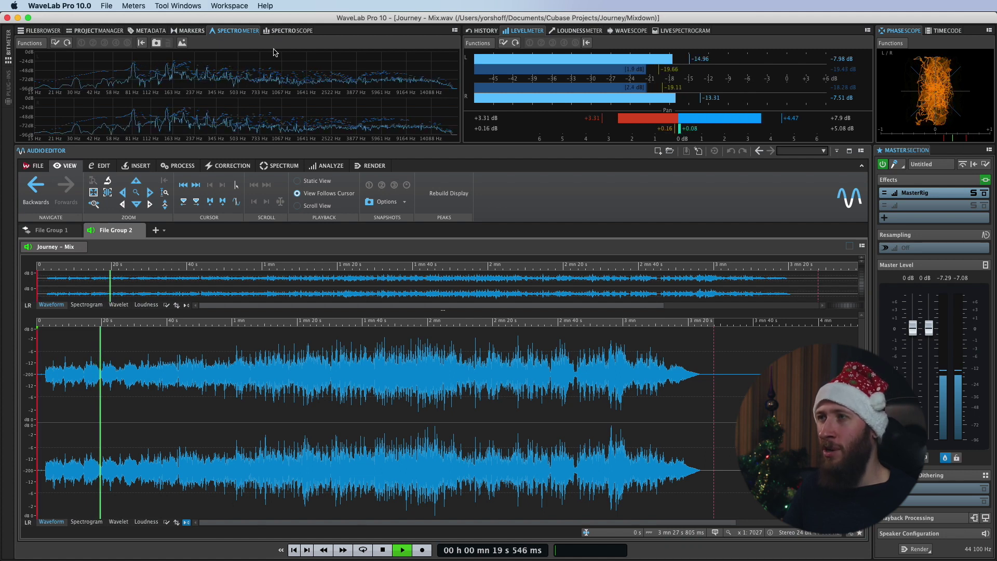
{"action": "left_click", "coordinate": [291, 30]}
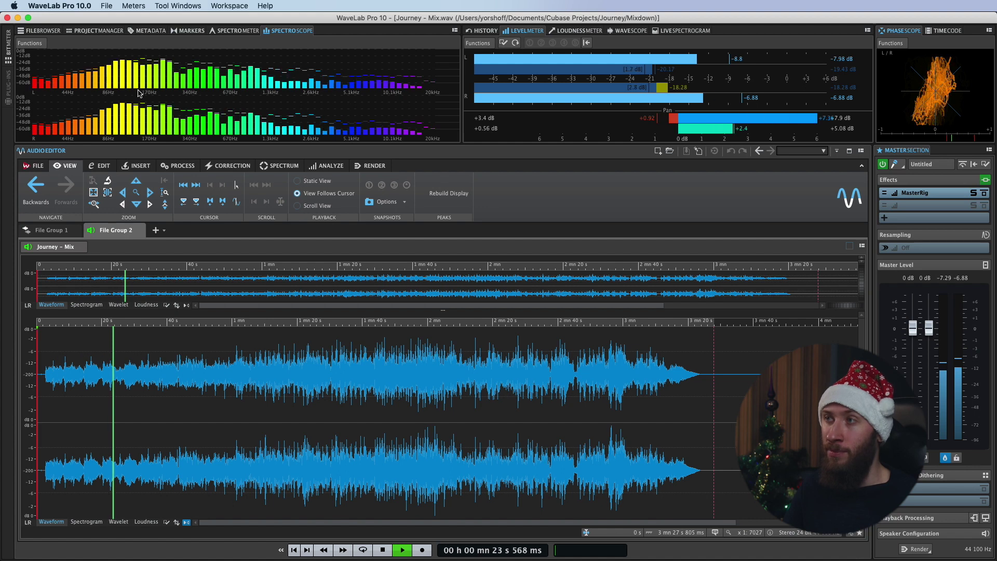
{"action": "double_click", "coordinate": [281, 31]}
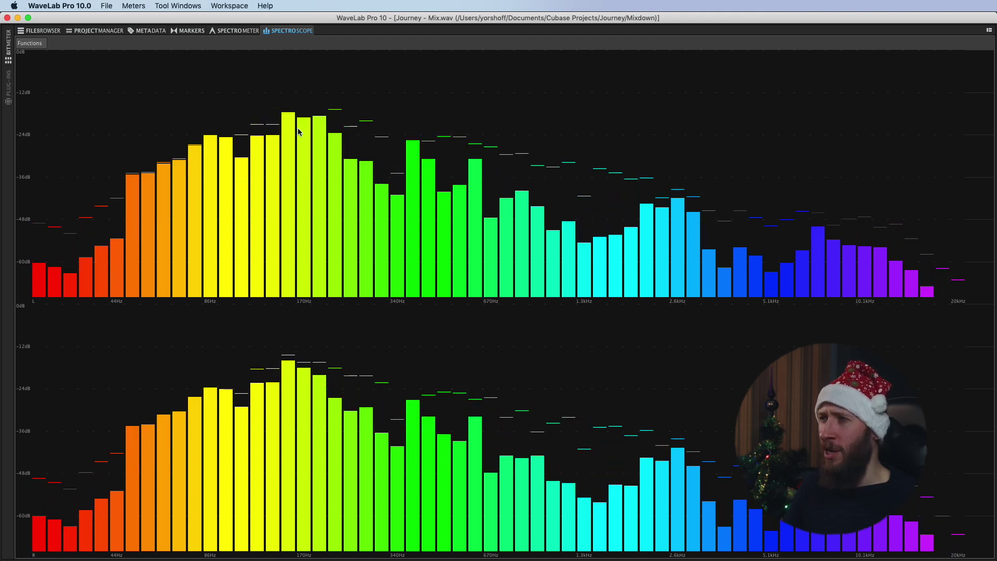
{"action": "double_click", "coordinate": [293, 31]}
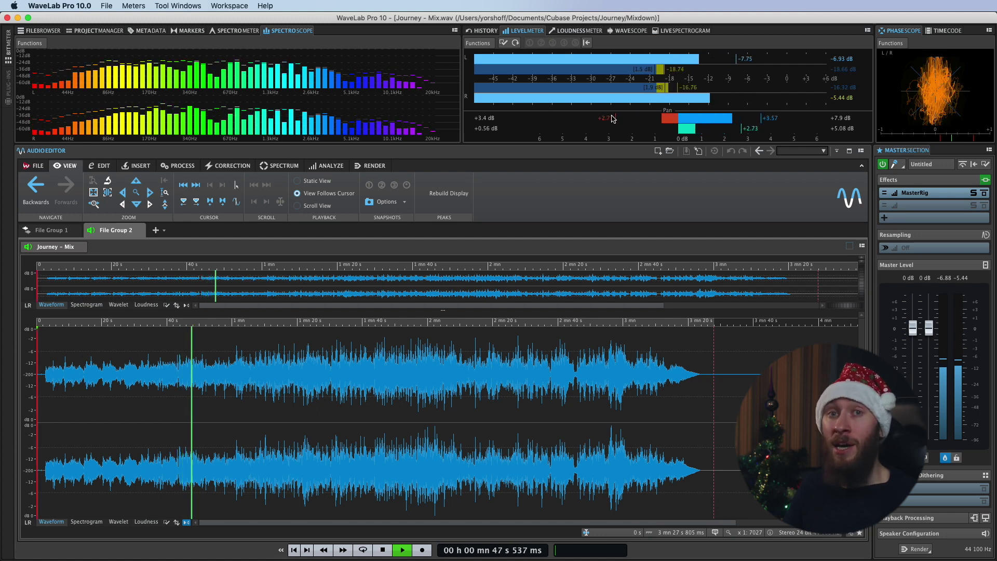
Step: Examine the playing mix in the Loudness Meter, Wavescope and Live Spectrogram, and stop playback
{"action": "left_click", "coordinate": [576, 30]}
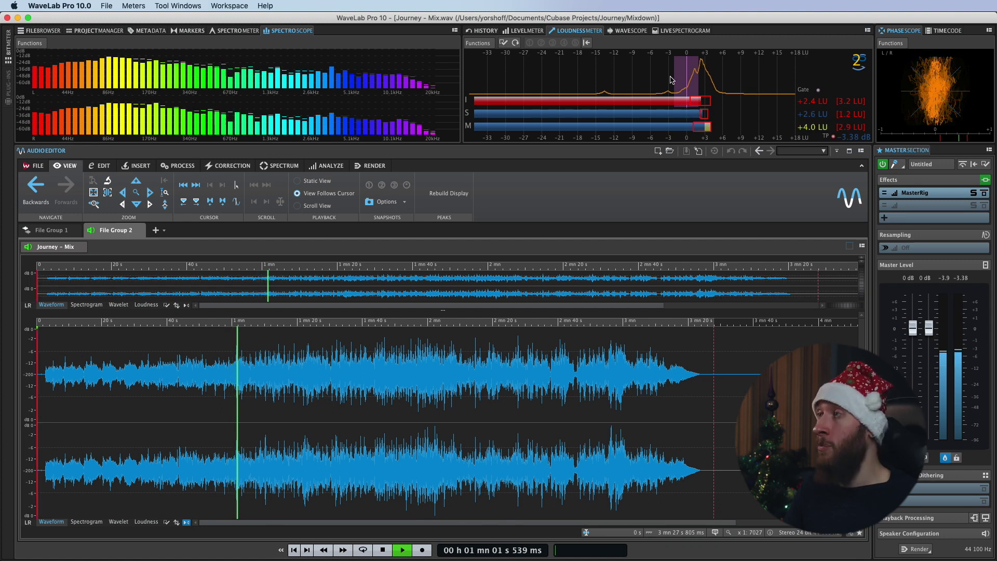
{"action": "left_click", "coordinate": [628, 32]}
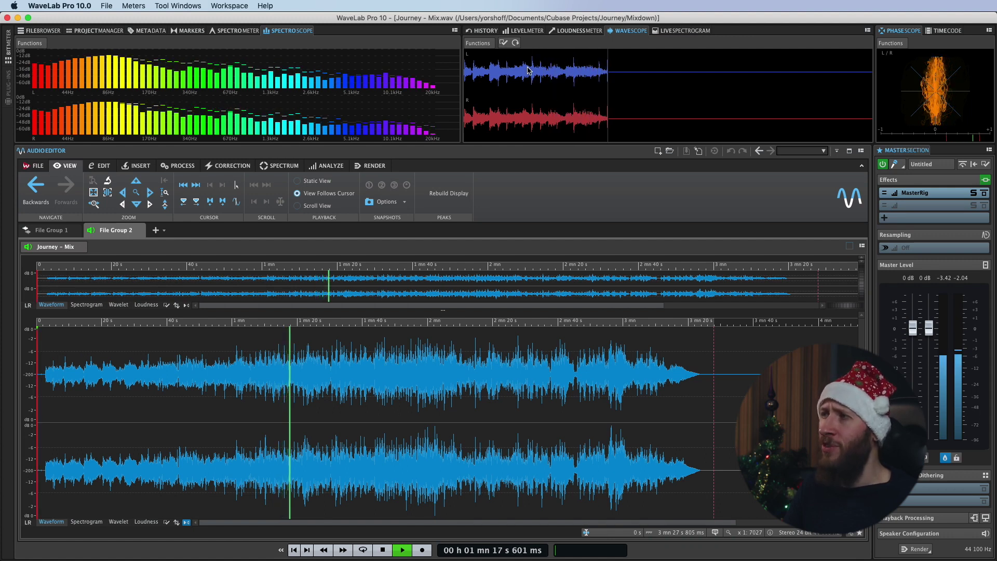
{"action": "left_click", "coordinate": [670, 32]}
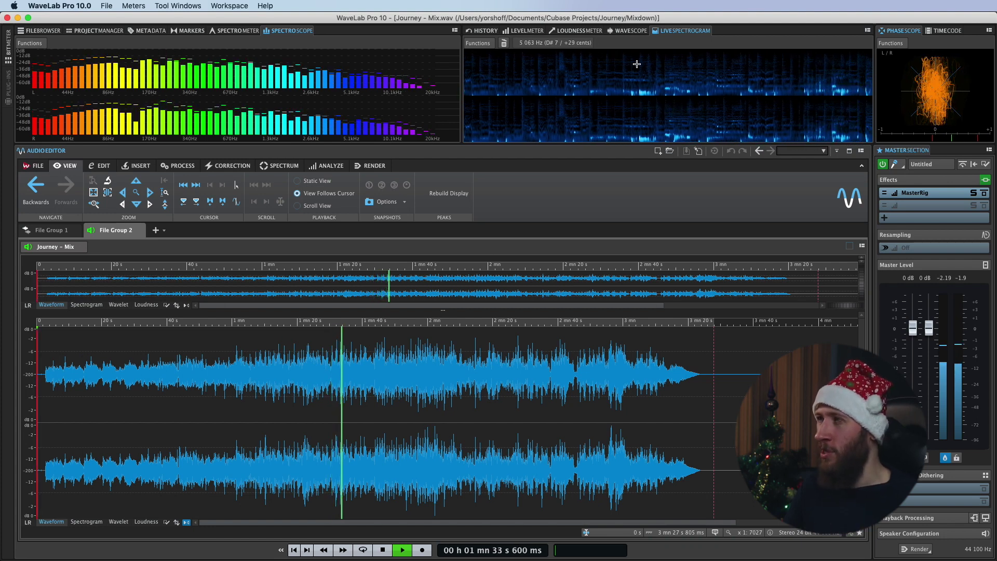
{"action": "left_click", "coordinate": [631, 32]}
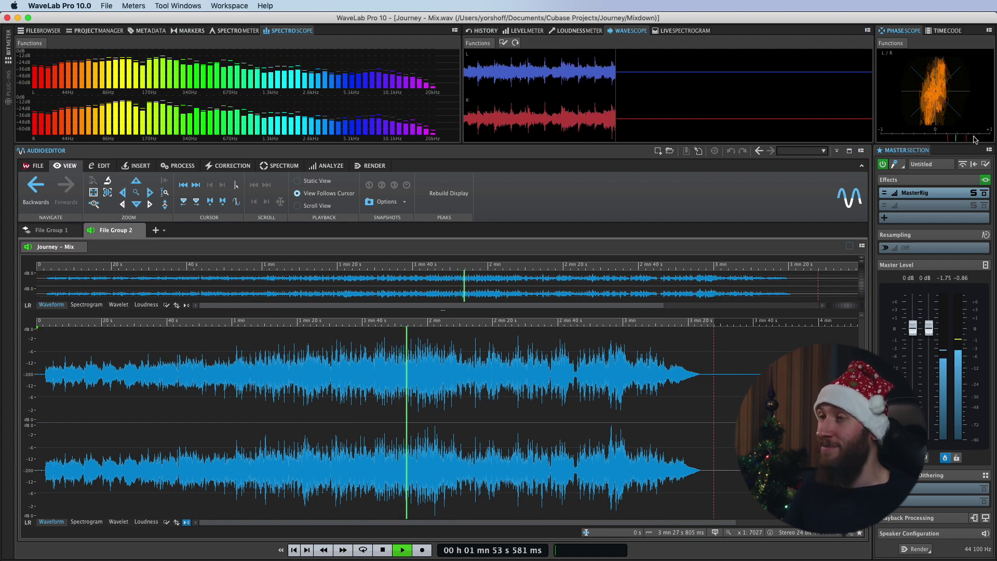
{"action": "key", "text": "space"}
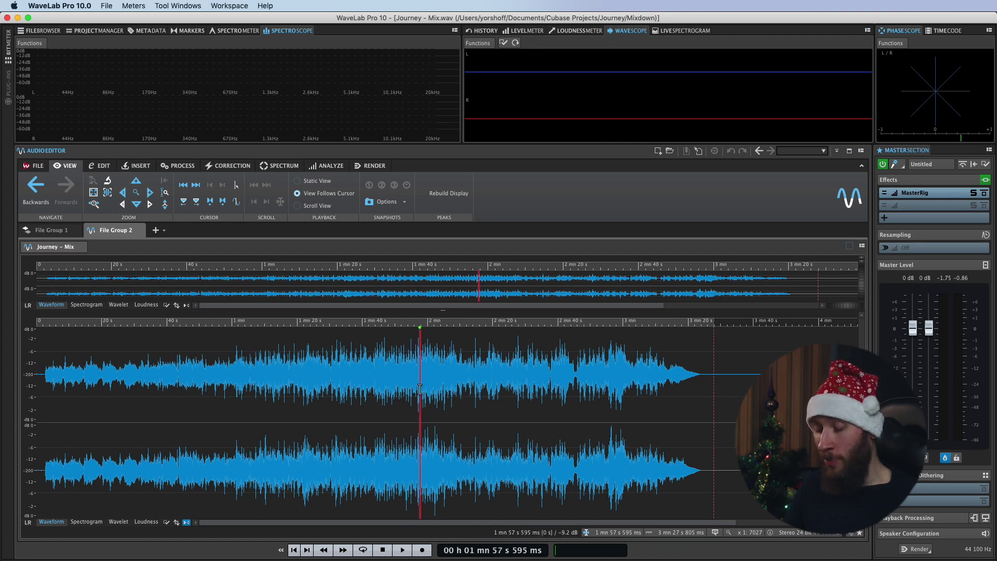
Step: Redraw a short dip in the upper channel's samples near 1 mn 57 s with the Pen tool, and undo the edit
{"action": "key", "text": "Up"}
{"action": "key", "text": "Up"}
{"action": "key", "text": "Up"}
{"action": "key", "text": "Up"}
{"action": "key", "text": "Up"}
{"action": "key", "text": "Up"}
{"action": "key", "text": "Up"}
{"action": "key", "text": "Up"}
{"action": "key", "text": "Up"}
{"action": "key", "text": "Up"}
{"action": "key", "text": "Up"}
{"action": "key", "text": "Up"}
{"action": "key", "text": "Up"}
{"action": "key", "text": "Up"}
{"action": "key", "text": "Up"}
{"action": "key", "text": "Up"}
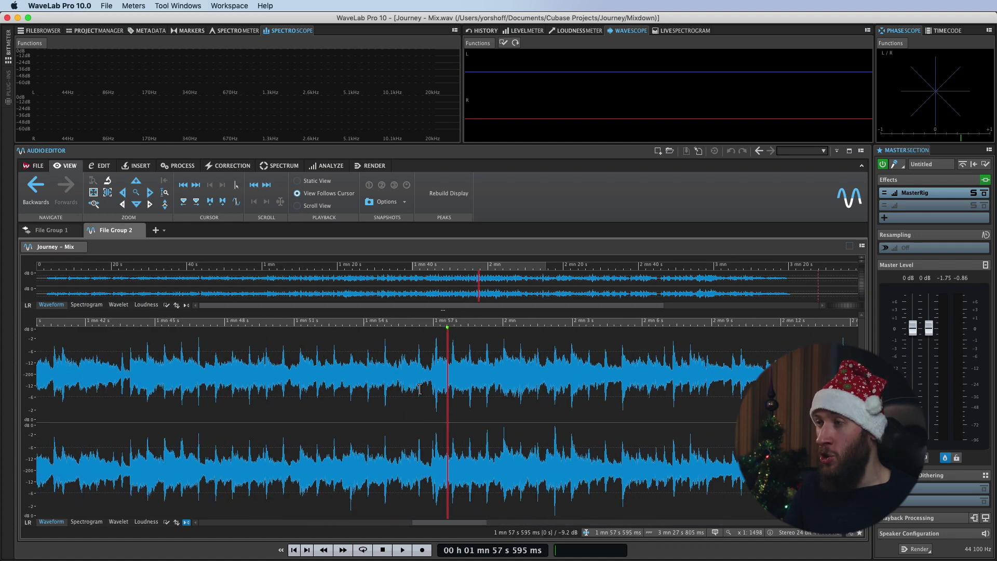
{"action": "key", "text": "Up"}
{"action": "key", "text": "Up"}
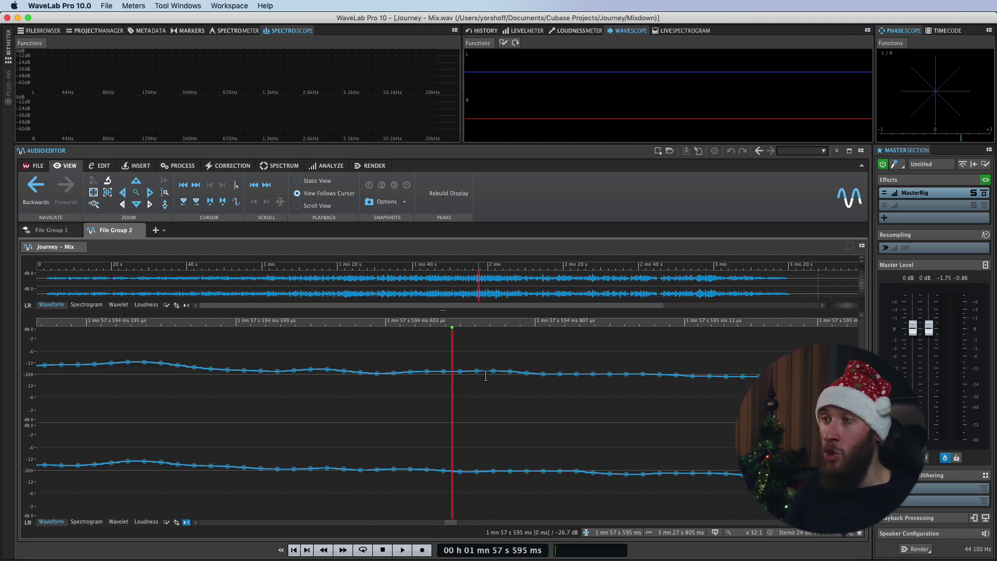
{"action": "left_click", "coordinate": [103, 166]}
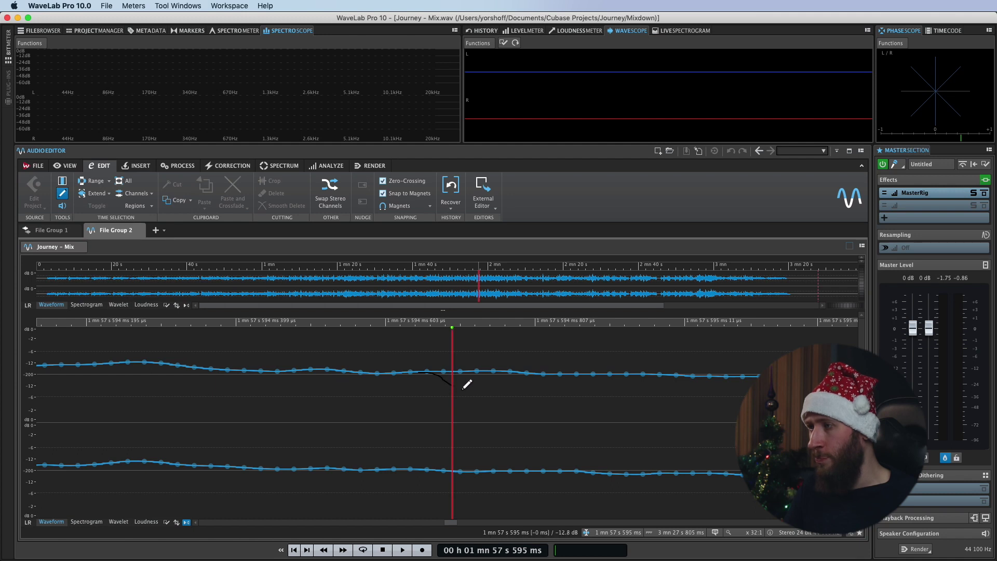
{"action": "left_click_drag", "start_coordinate": [568, 370], "coordinate": [569, 372]}
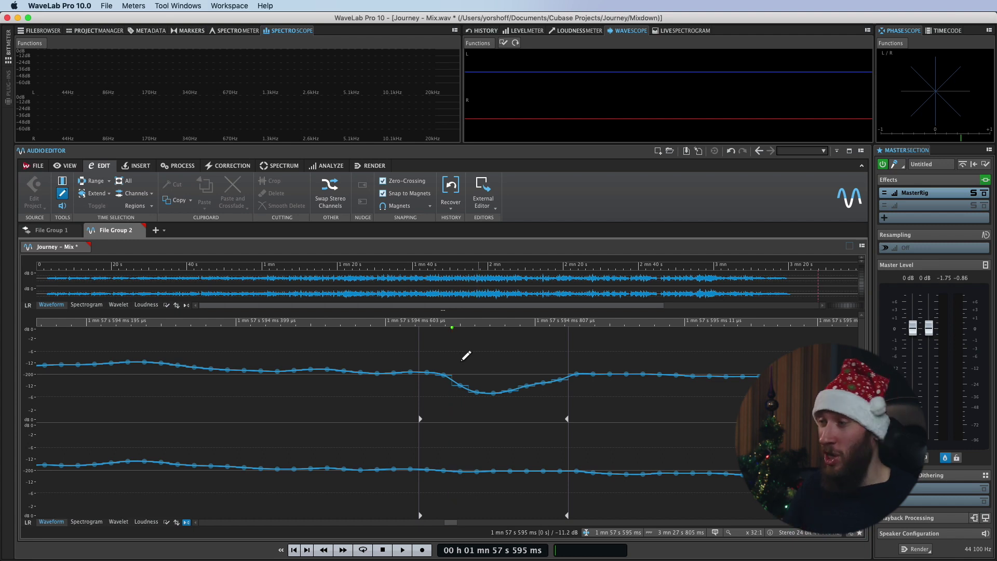
{"action": "key", "text": "super+z"}
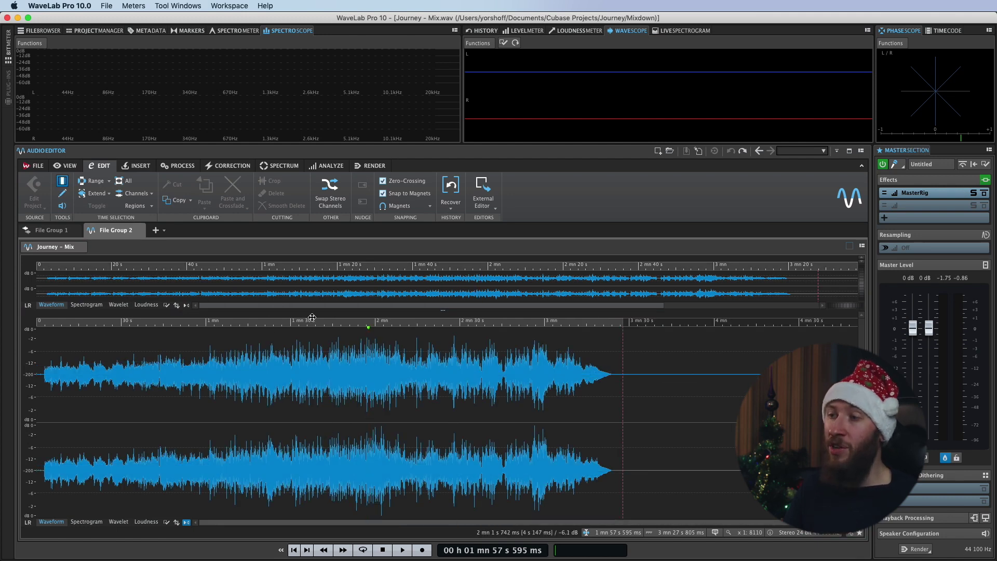
Step: View the main waveform area as a spectrogram and as a loudness graph, and return it to the waveform display
{"action": "left_click", "coordinate": [86, 521]}
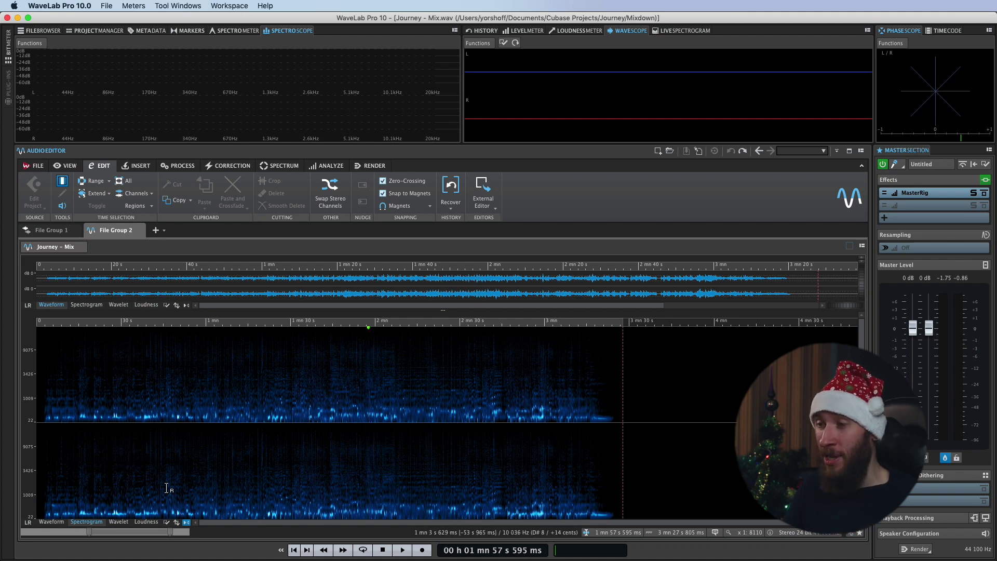
{"action": "left_click", "coordinate": [146, 522]}
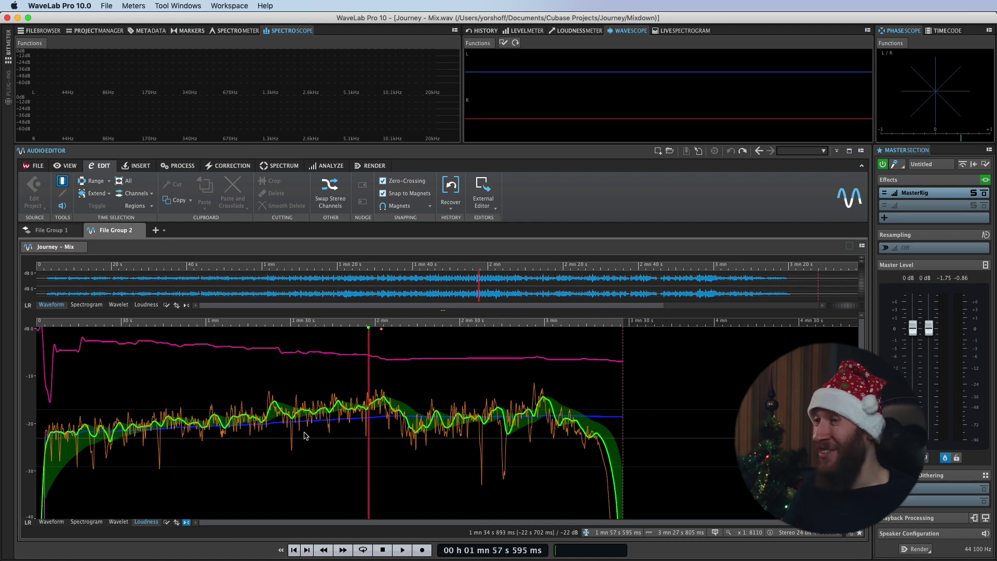
{"action": "left_click", "coordinate": [52, 522]}
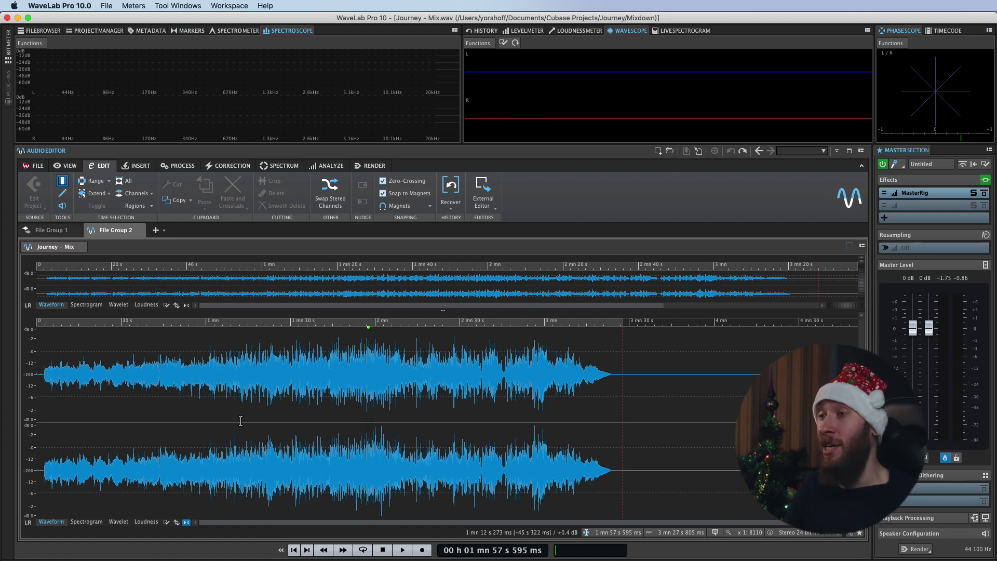
Step: In the Wavelab Video 1 montage, add a fade-out to Track 2's "01. Scene I. A moment" clip, starting at about 3 mn 26 s
{"action": "left_click", "coordinate": [62, 233]}
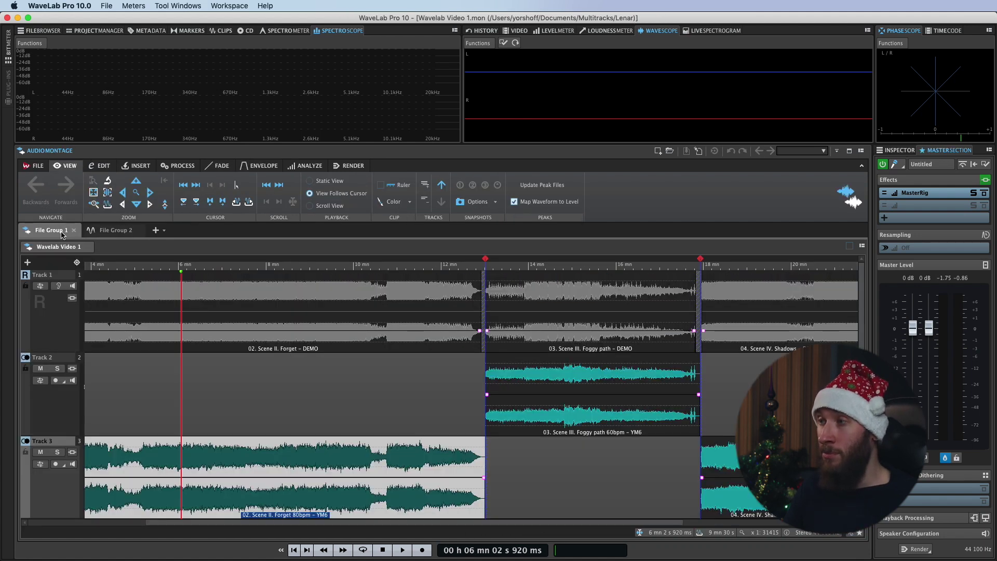
{"action": "scroll", "coordinate": [156, 384], "scroll_direction": "down", "scroll_amount": 2}
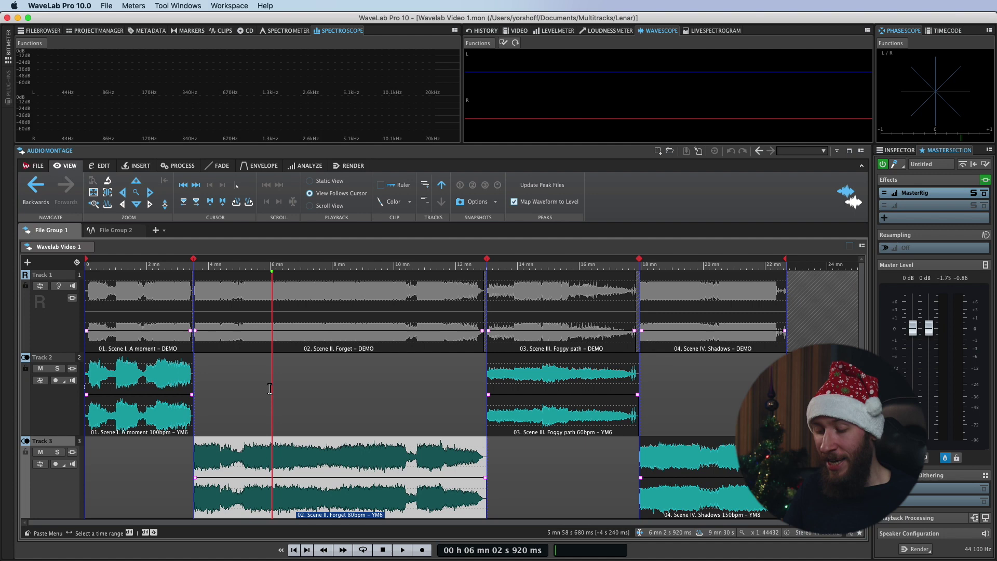
{"action": "scroll", "coordinate": [230, 424], "scroll_direction": "up", "scroll_amount": 10}
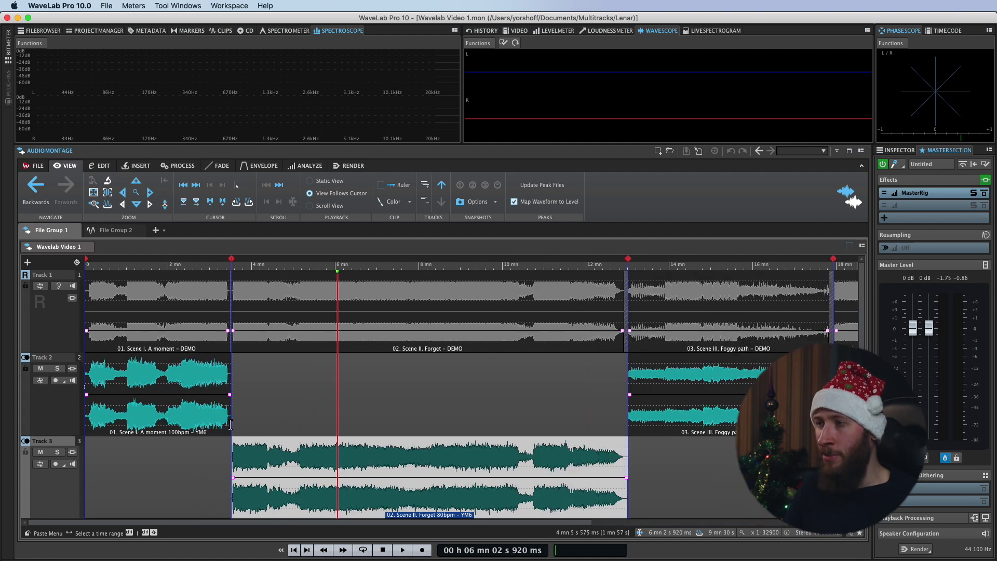
{"action": "scroll", "coordinate": [267, 369], "scroll_direction": "down", "scroll_amount": 1}
{"action": "left_click", "coordinate": [184, 262]}
{"action": "scroll", "coordinate": [525, 431], "scroll_direction": "up", "scroll_amount": 12}
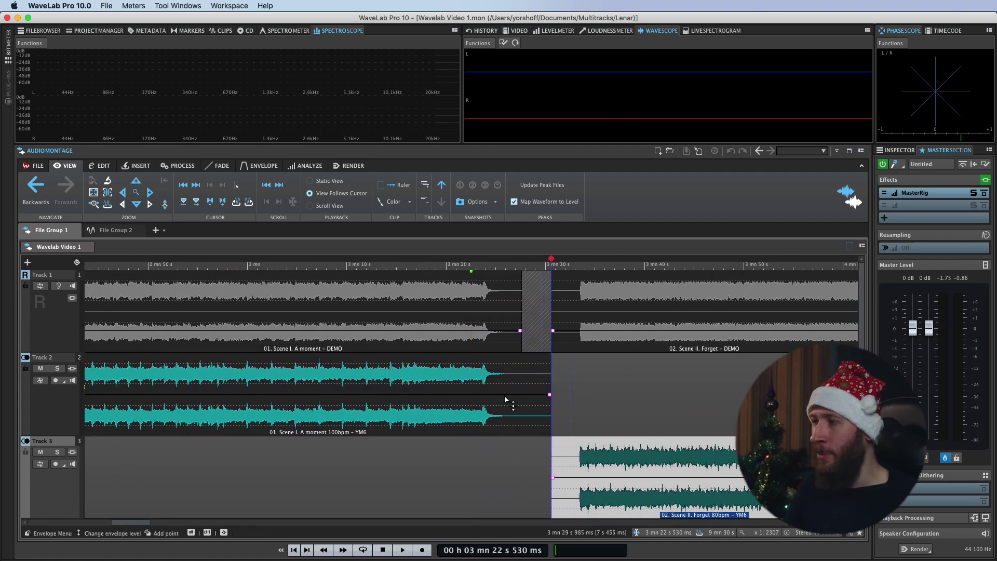
{"action": "left_click", "coordinate": [549, 396]}
{"action": "left_click_drag", "start_coordinate": [548, 397], "coordinate": [507, 397]}
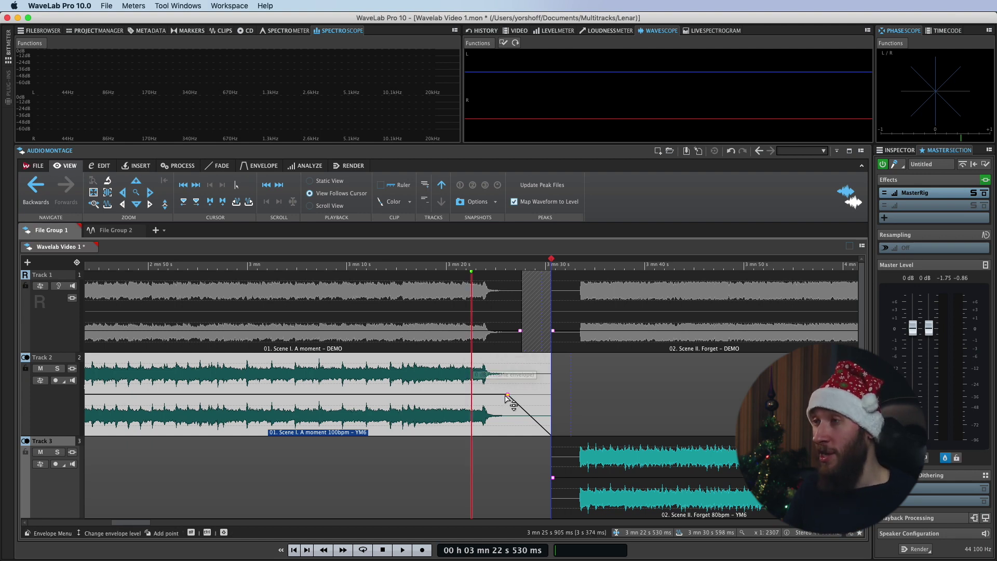
Step: Edit the clip's fade-out shape, trying the Amplitude and Medium Compensation variations and choosing Power Compensation
{"action": "left_click", "coordinate": [222, 166]}
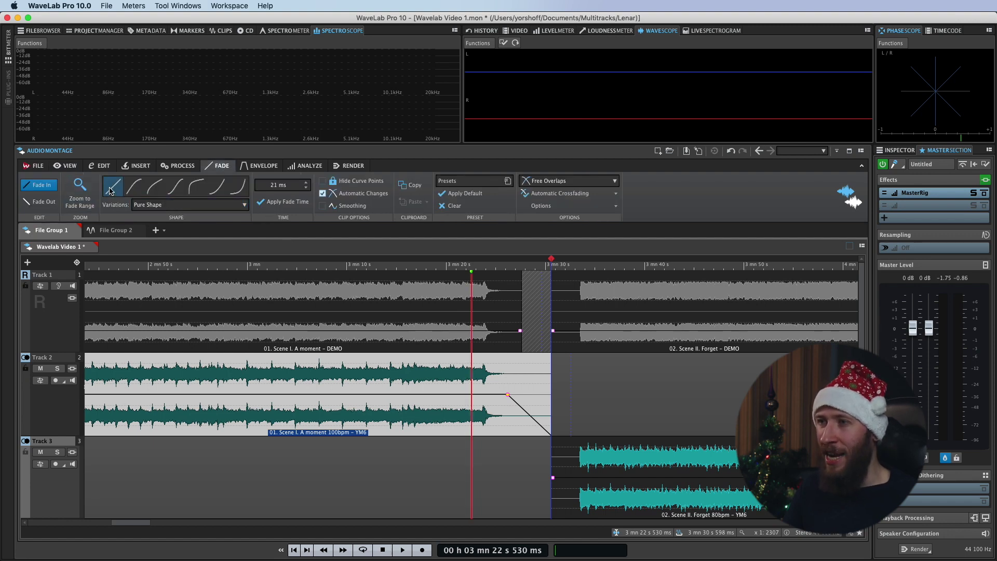
{"action": "left_click", "coordinate": [42, 201]}
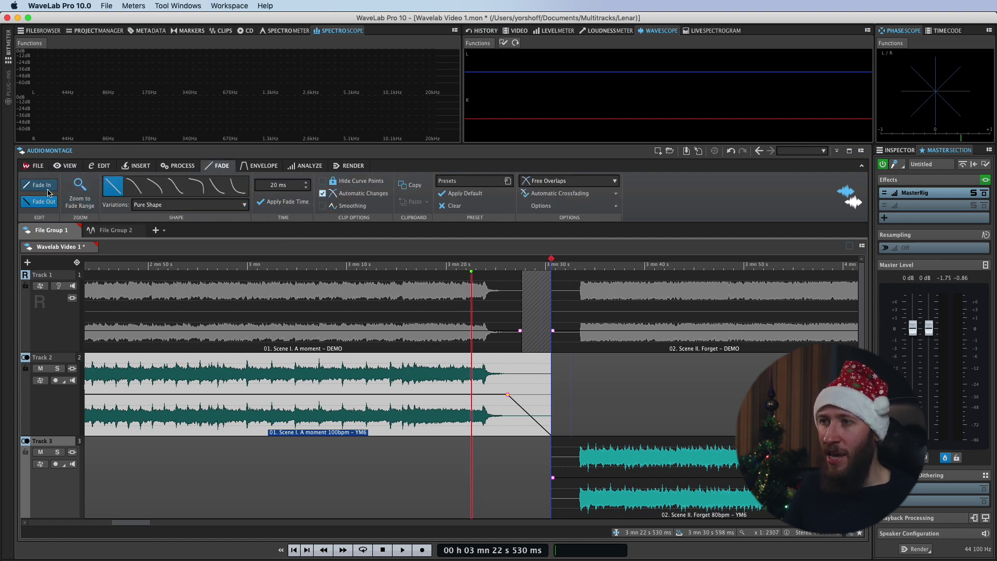
{"action": "left_click", "coordinate": [161, 205]}
{"action": "left_click", "coordinate": [166, 227]}
{"action": "left_click", "coordinate": [171, 204]}
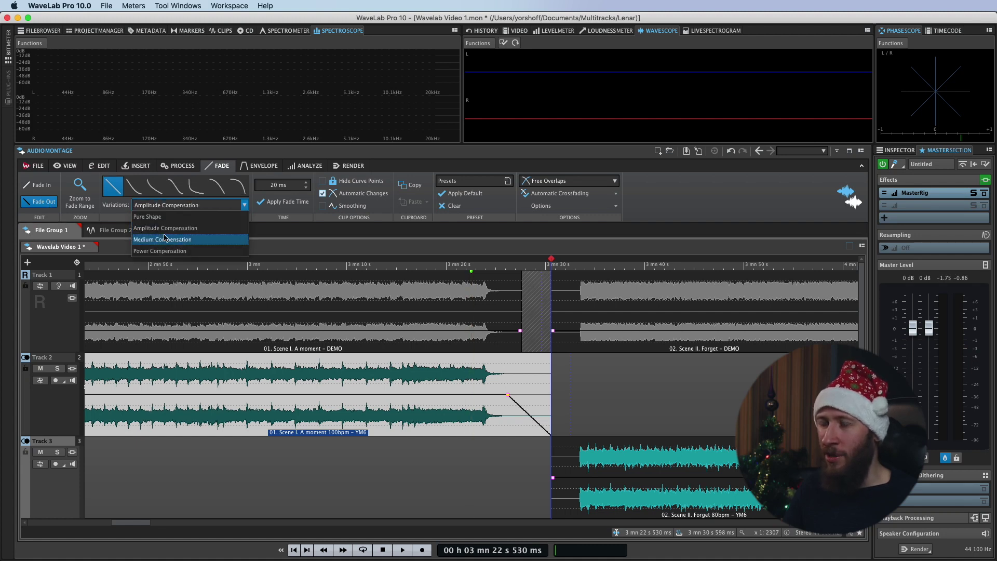
{"action": "left_click", "coordinate": [174, 229]}
{"action": "left_click", "coordinate": [167, 204]}
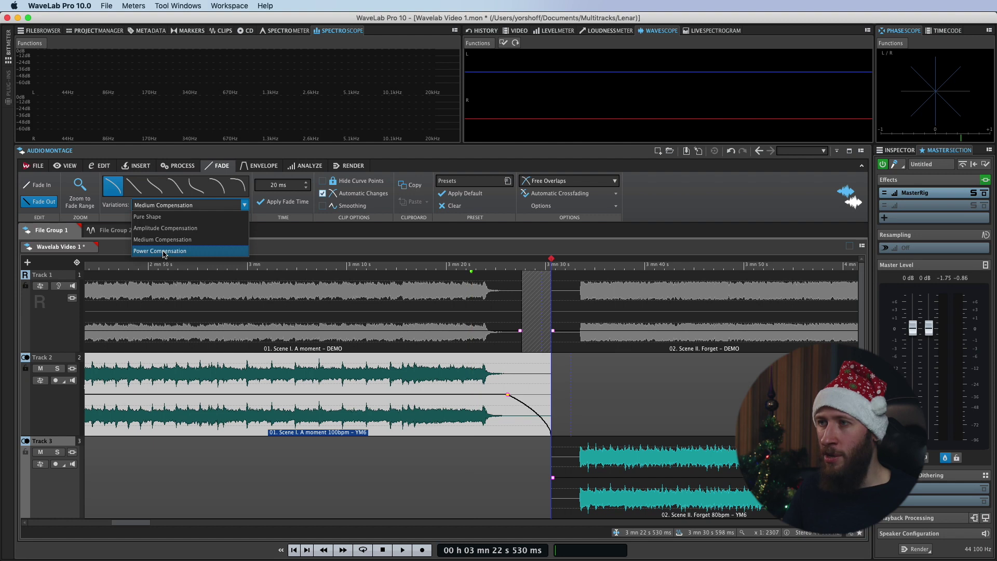
{"action": "left_click", "coordinate": [164, 251]}
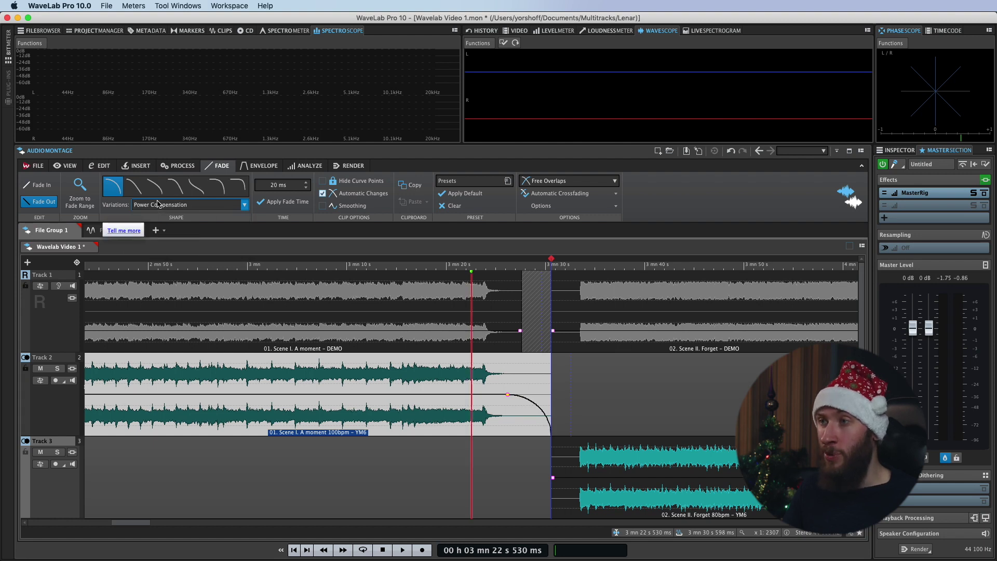
Step: Try several fade-out curves with Power Compensation, ending on the fourth curve shape
{"action": "left_click", "coordinate": [196, 188]}
{"action": "left_click", "coordinate": [213, 190]}
{"action": "left_click", "coordinate": [238, 188]}
{"action": "left_click", "coordinate": [184, 189]}
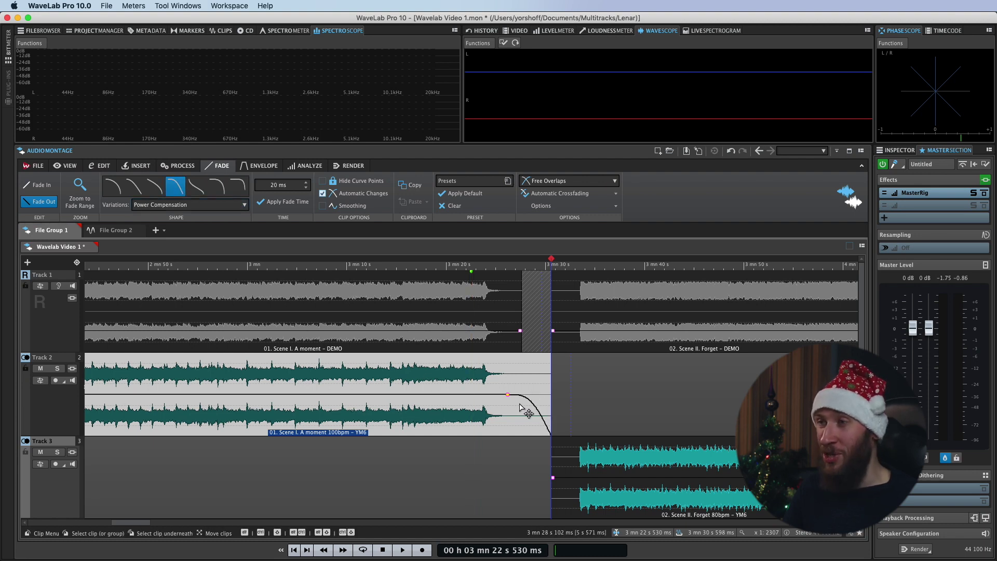
Step: Set the fade-out variation to Pure Shape, try other curves and apply the third curve shape
{"action": "left_click", "coordinate": [156, 204]}
{"action": "left_click", "coordinate": [156, 250]}
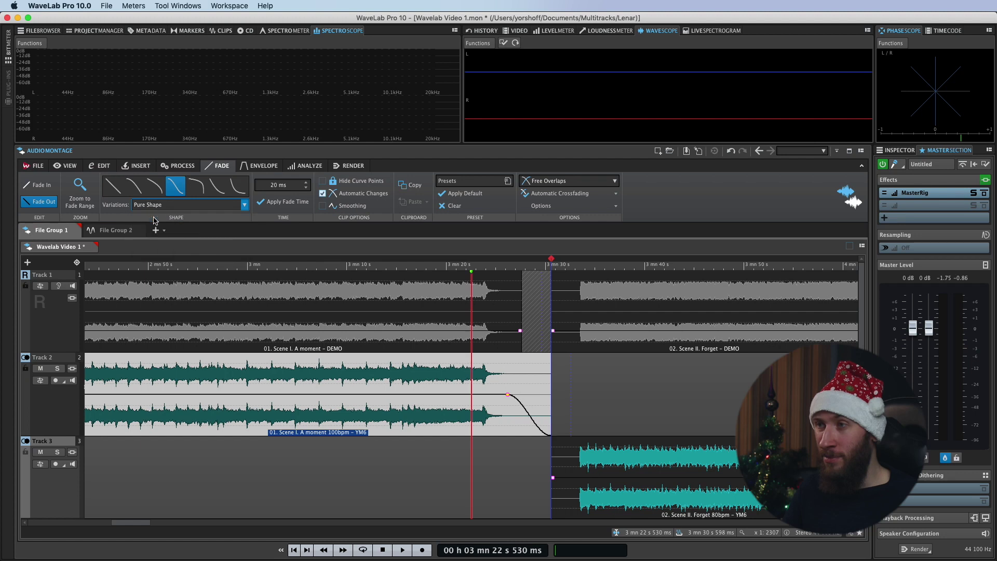
{"action": "left_click", "coordinate": [199, 194]}
{"action": "left_click", "coordinate": [216, 190]}
{"action": "left_click", "coordinate": [155, 190]}
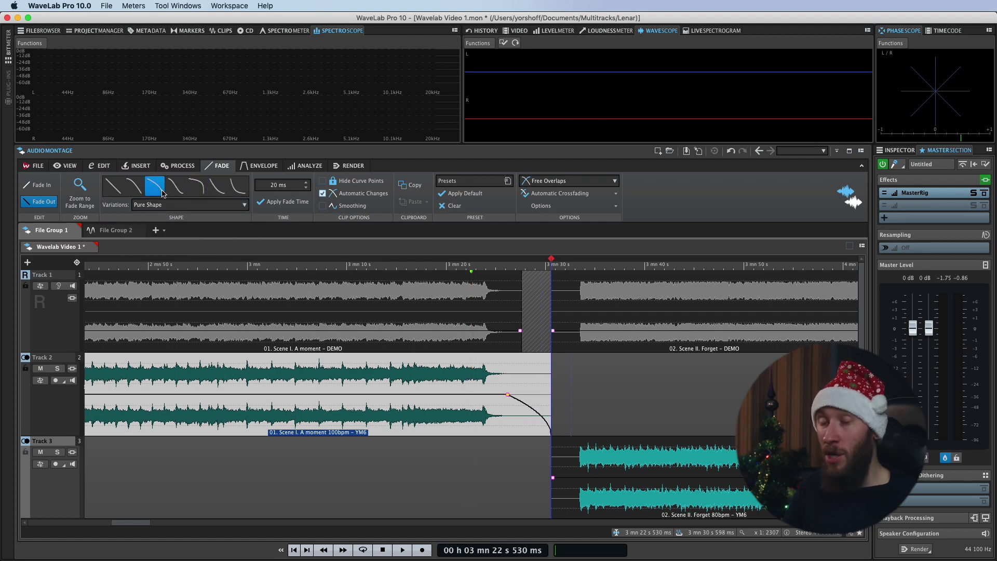
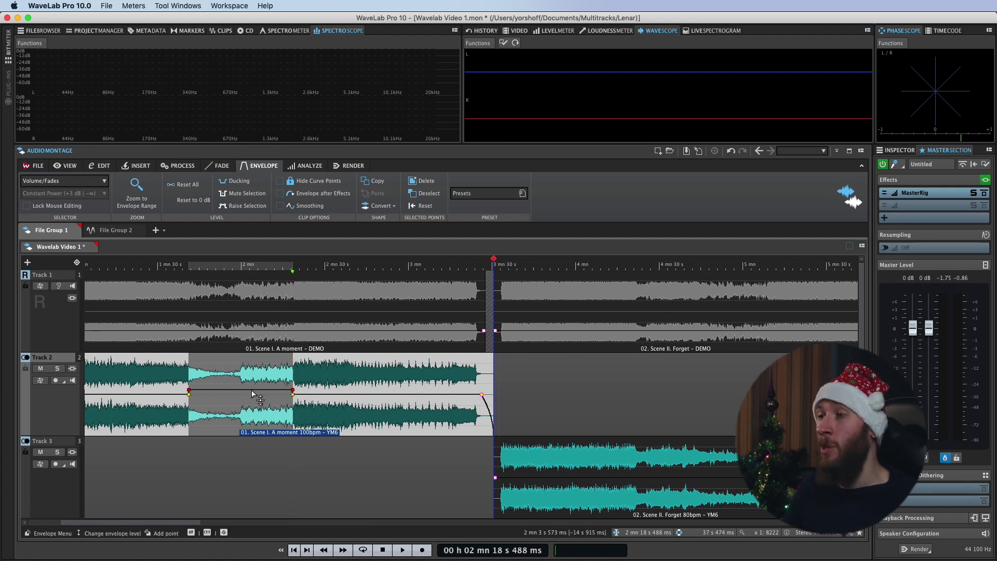
Step: Return to the Journey – Mix audio file in File Group 2
{"action": "mouse_move", "coordinate": [251, 394]}
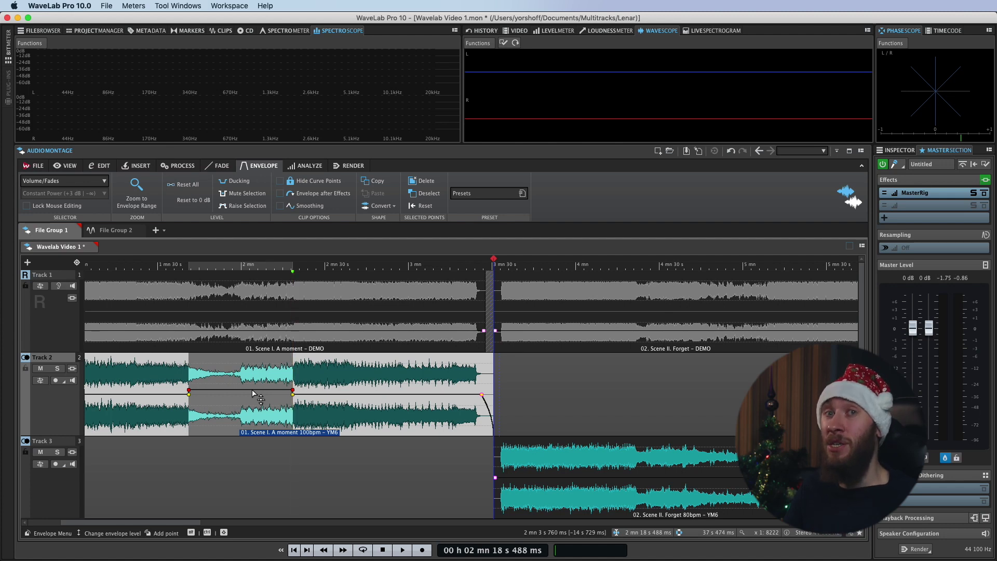
{"action": "left_click", "coordinate": [115, 231]}
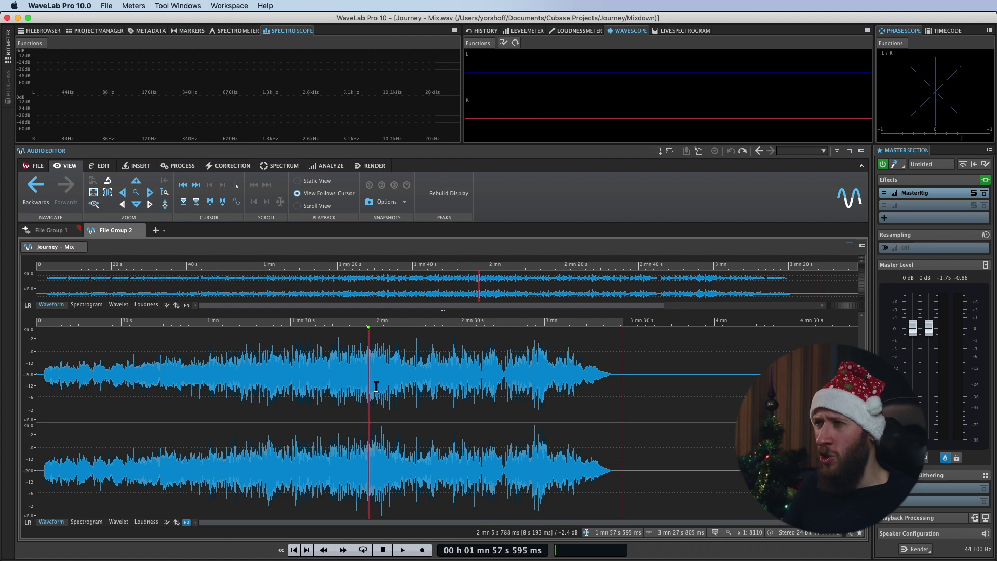
Step: Run a Global Analysis of the Journey – Mix file with Find Peaks enabled and examine its digital and true peaks
{"action": "left_click", "coordinate": [329, 166]}
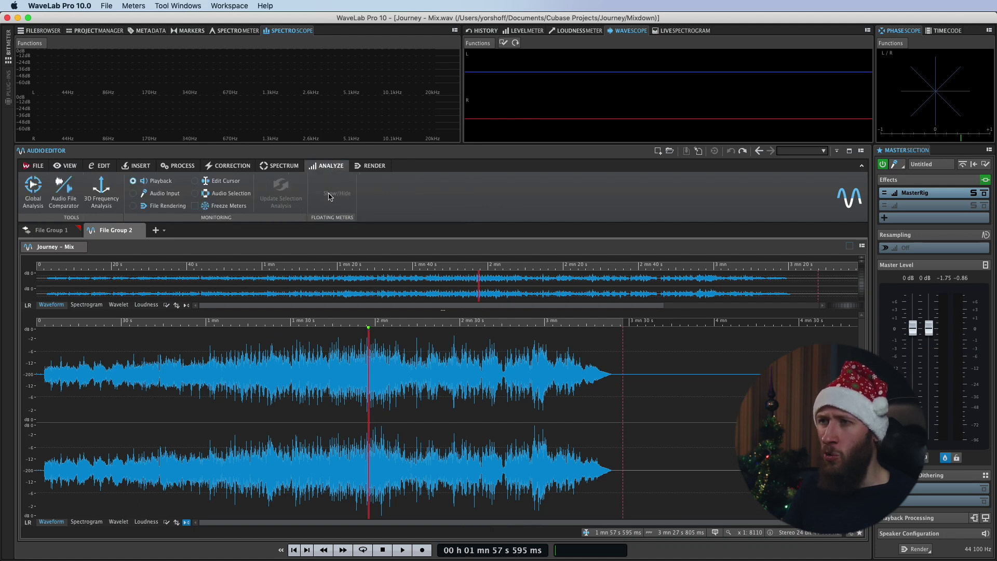
{"action": "left_click", "coordinate": [35, 190]}
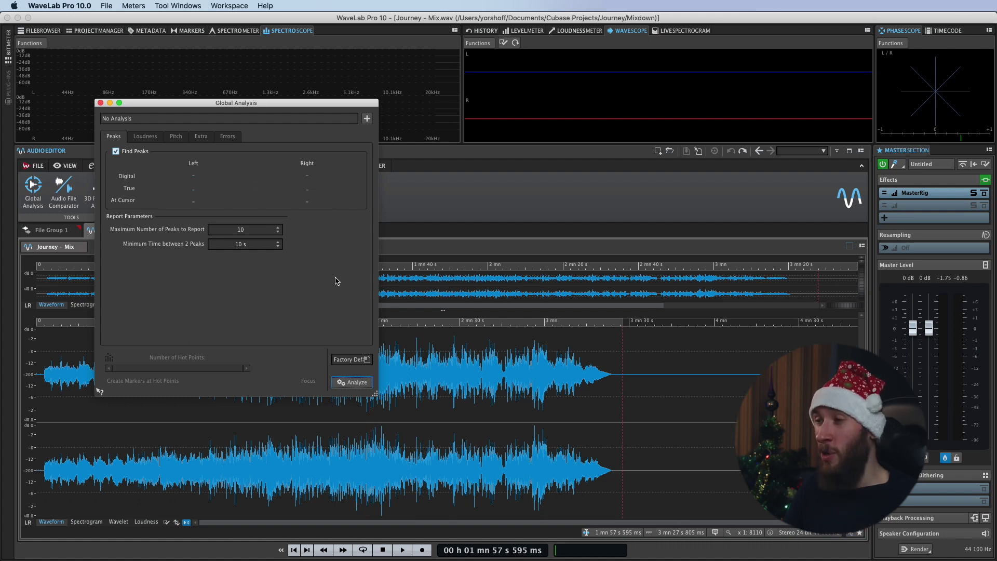
{"action": "left_click", "coordinate": [352, 382]}
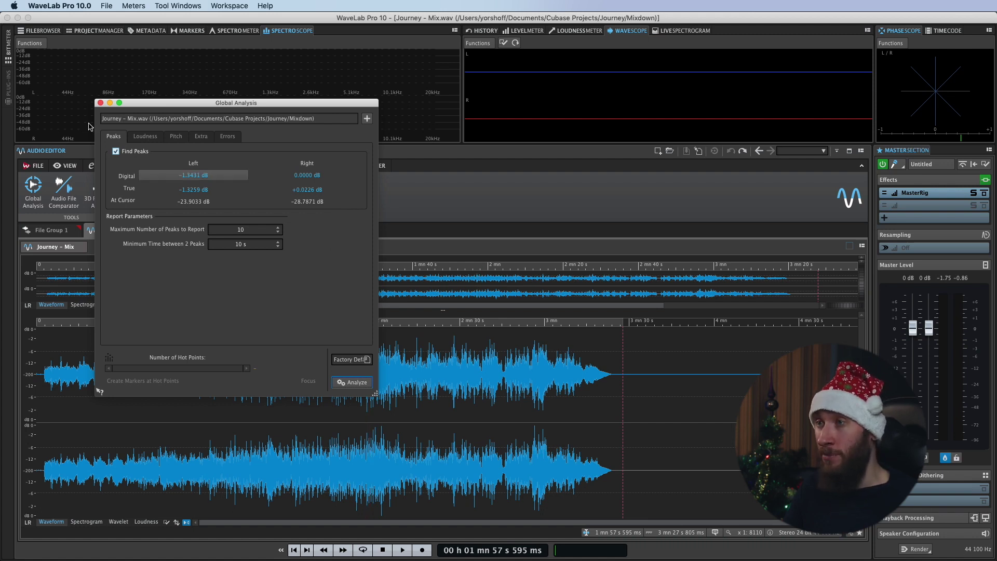
{"action": "left_click", "coordinate": [100, 102]}
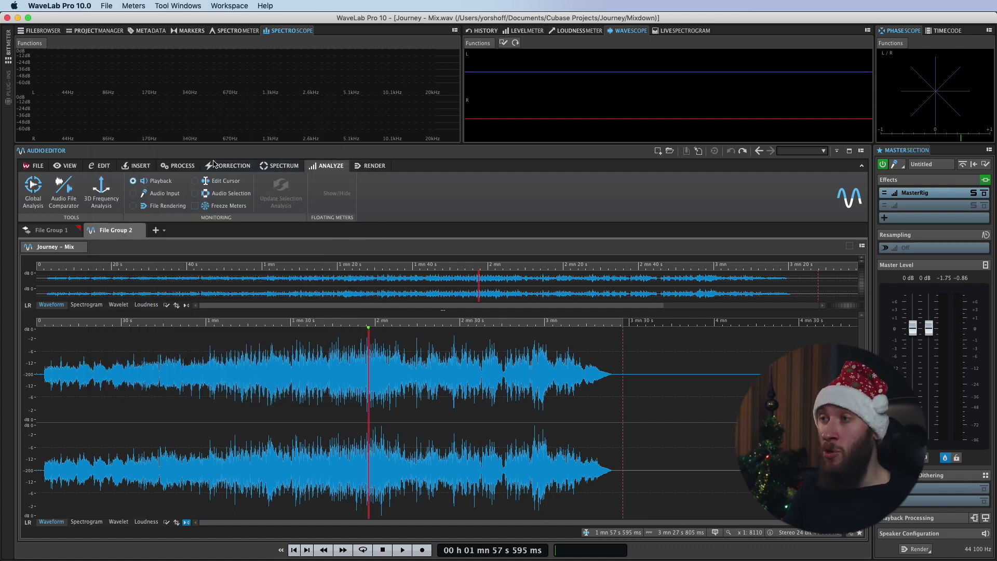
Step: Lower the gain of the whole Journey – Mix file by 1 dB in total, finishing with a -0.200 dB adjustment
{"action": "left_click", "coordinate": [182, 166]}
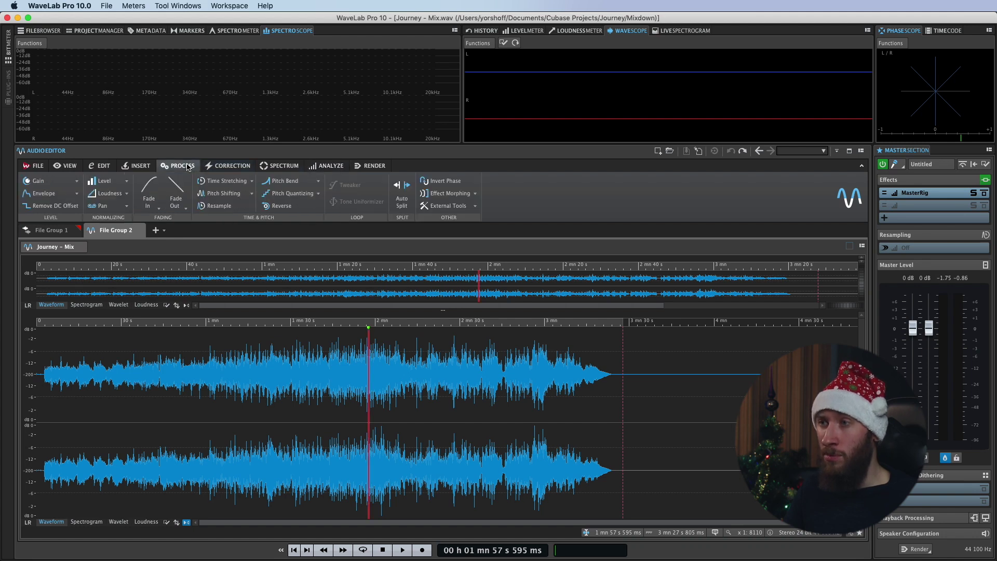
{"action": "left_click", "coordinate": [39, 181]}
{"action": "left_click", "coordinate": [568, 274]}
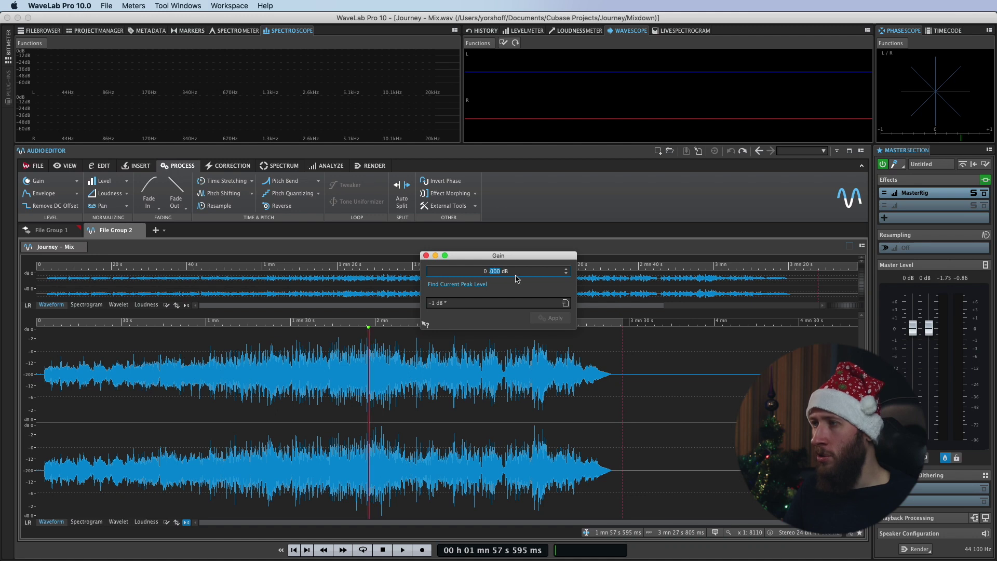
{"action": "double_click", "coordinate": [565, 276]}
{"action": "left_click", "coordinate": [541, 319]}
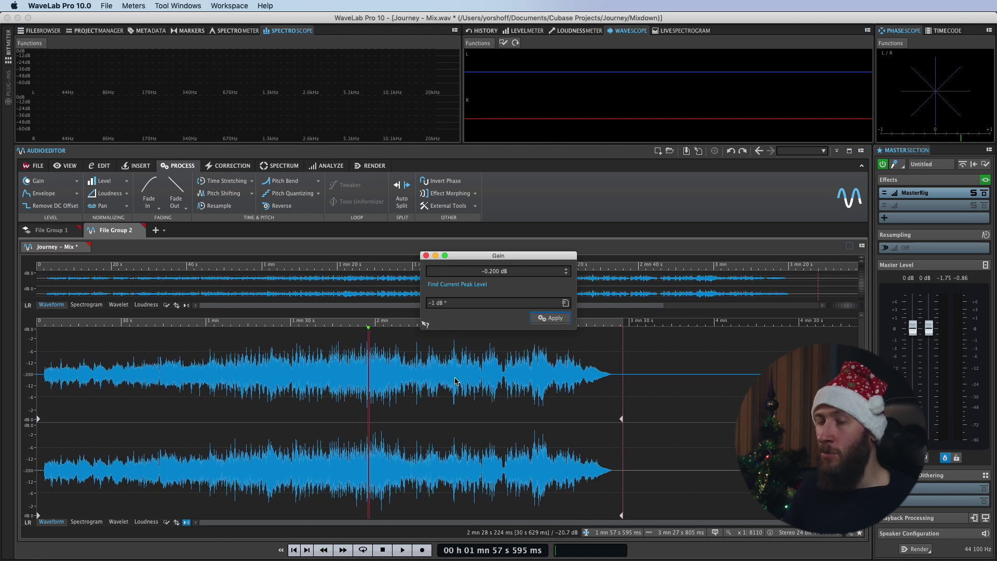
Step: Close the Gain settings and run the Global Analysis again to check the peaks of the gain-adjusted file
{"action": "left_click", "coordinate": [329, 165]}
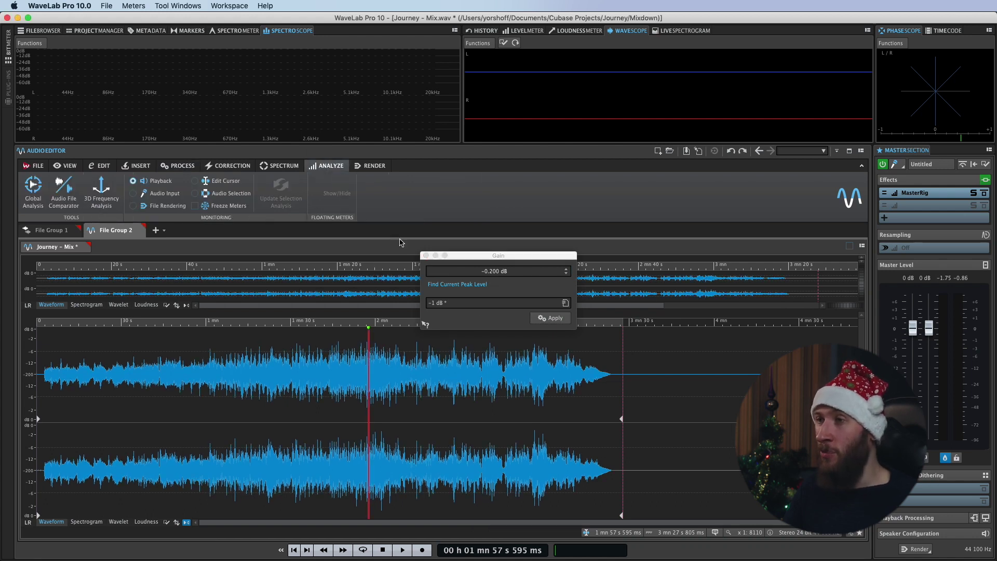
{"action": "left_click", "coordinate": [426, 256]}
{"action": "left_click", "coordinate": [29, 191]}
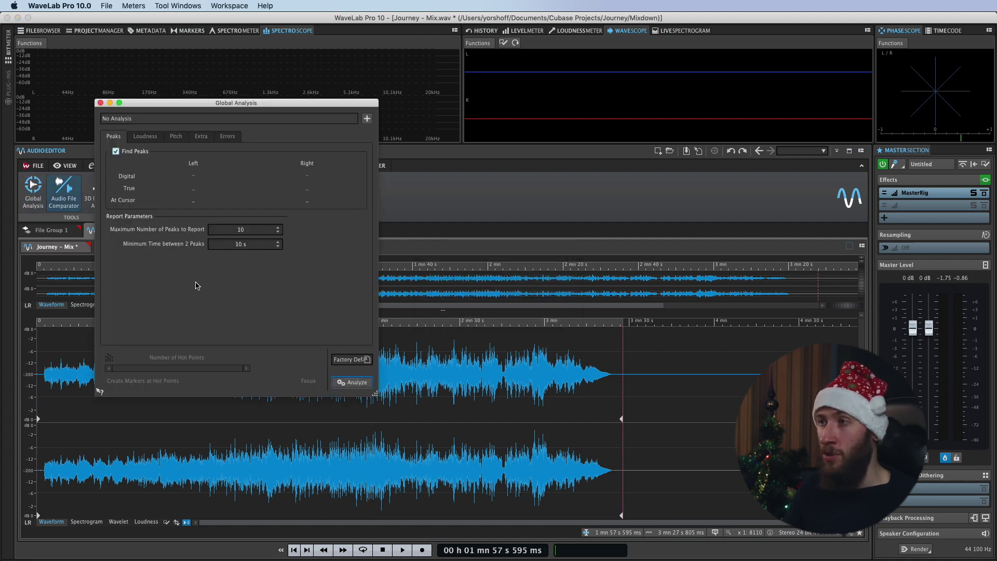
{"action": "left_click", "coordinate": [343, 383]}
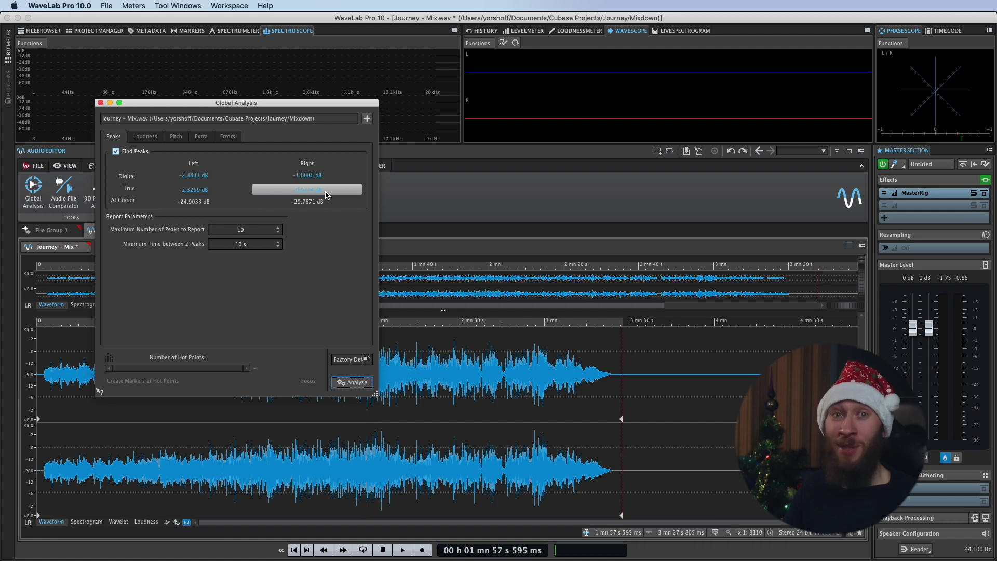
{"action": "left_click", "coordinate": [101, 102]}
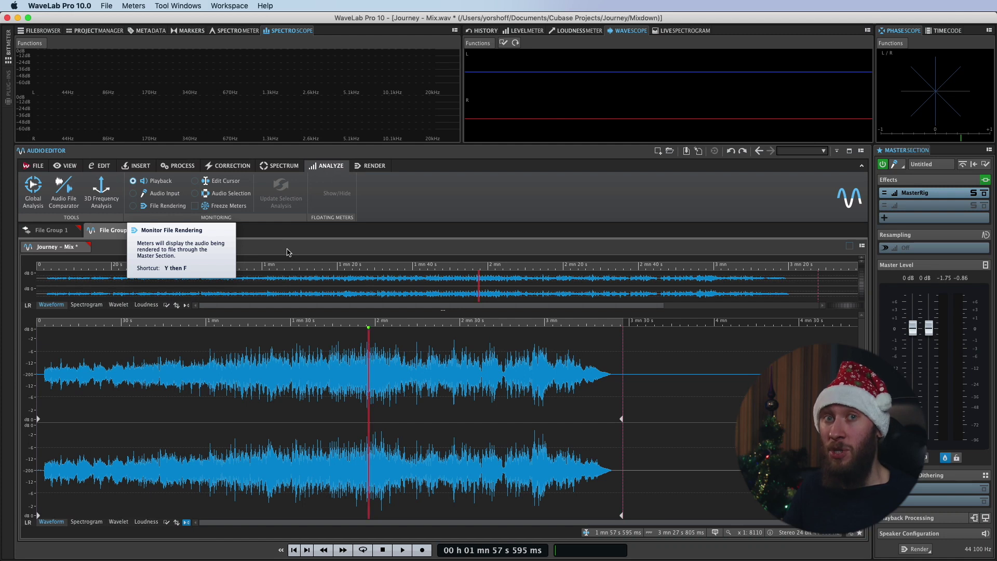
Step: Switch back to the Wavelab Video 1 montage in File Group 1
{"action": "left_click", "coordinate": [48, 231]}
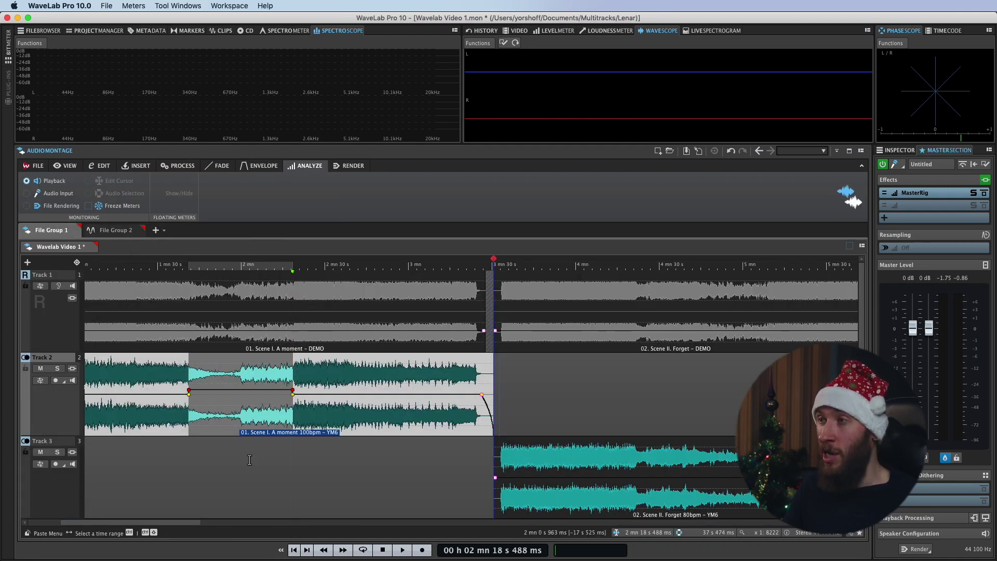
{"action": "scroll", "coordinate": [285, 284], "scroll_direction": "down", "scroll_amount": 3}
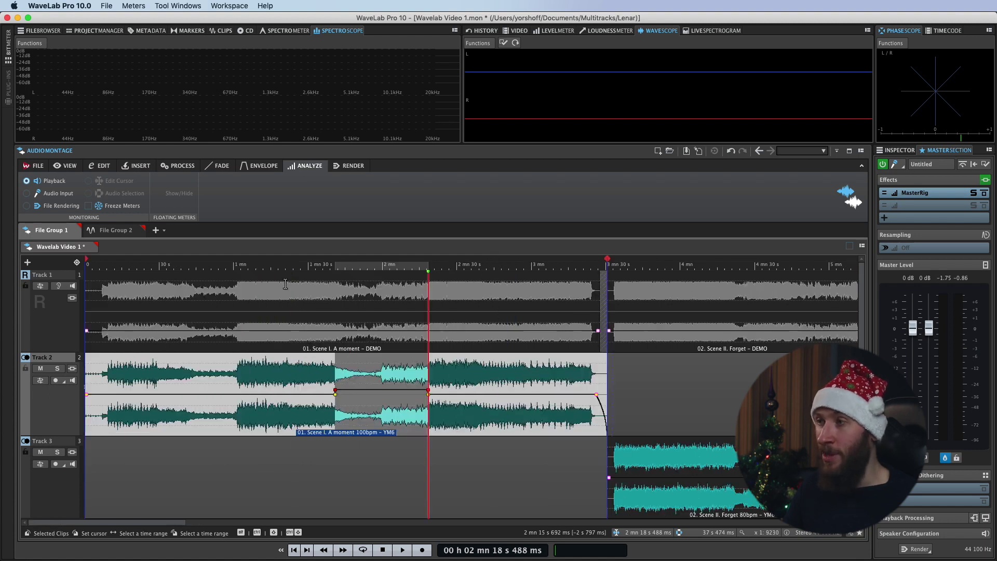
{"action": "scroll", "coordinate": [271, 287], "scroll_direction": "down", "scroll_amount": 5}
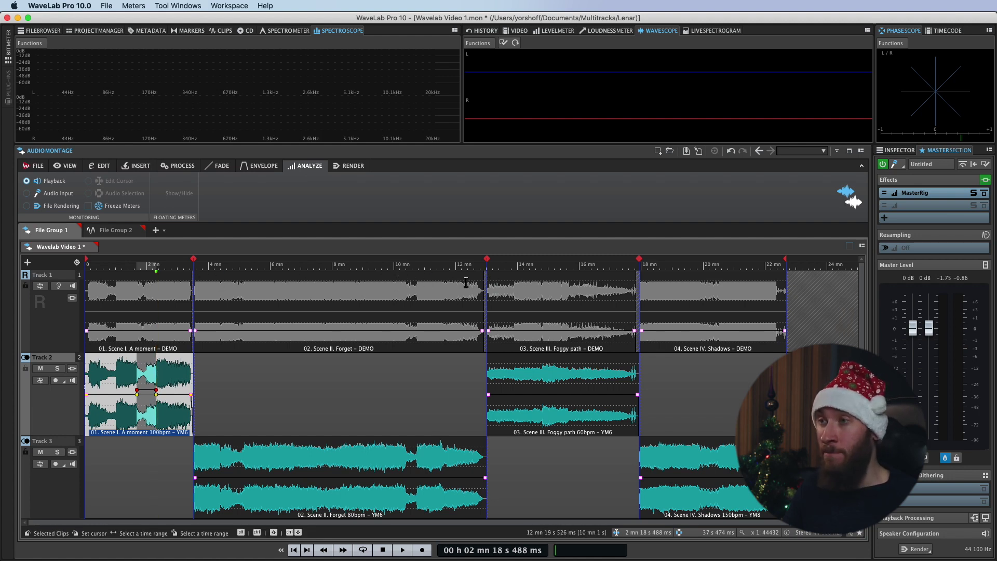
Step: Select a range about 2 min 15 s long in the 02. Scene II. Forget 80bpm clip and enclose it with region start and end markers
{"action": "left_click", "coordinate": [138, 166]}
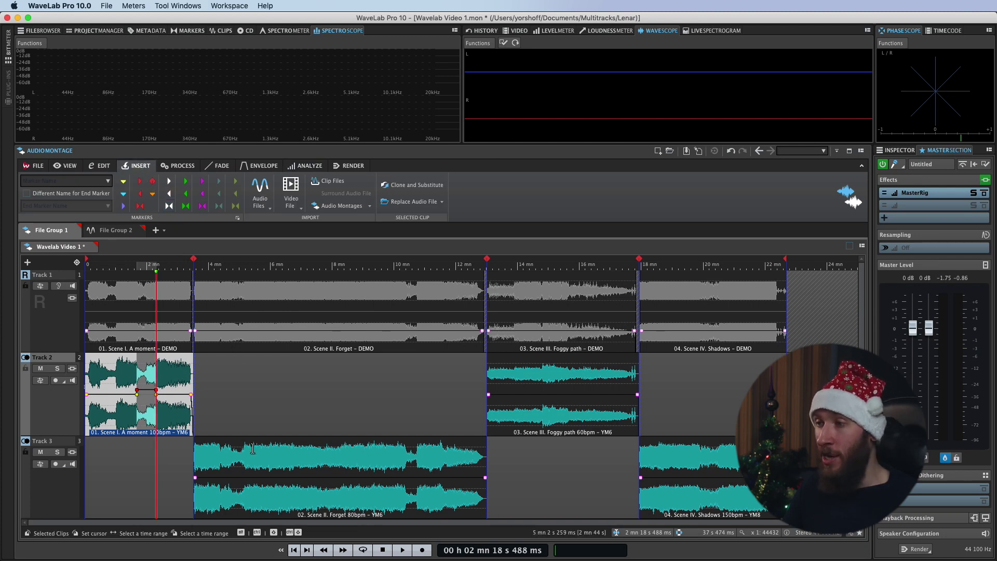
{"action": "left_click_drag", "start_coordinate": [285, 449], "coordinate": [354, 450]}
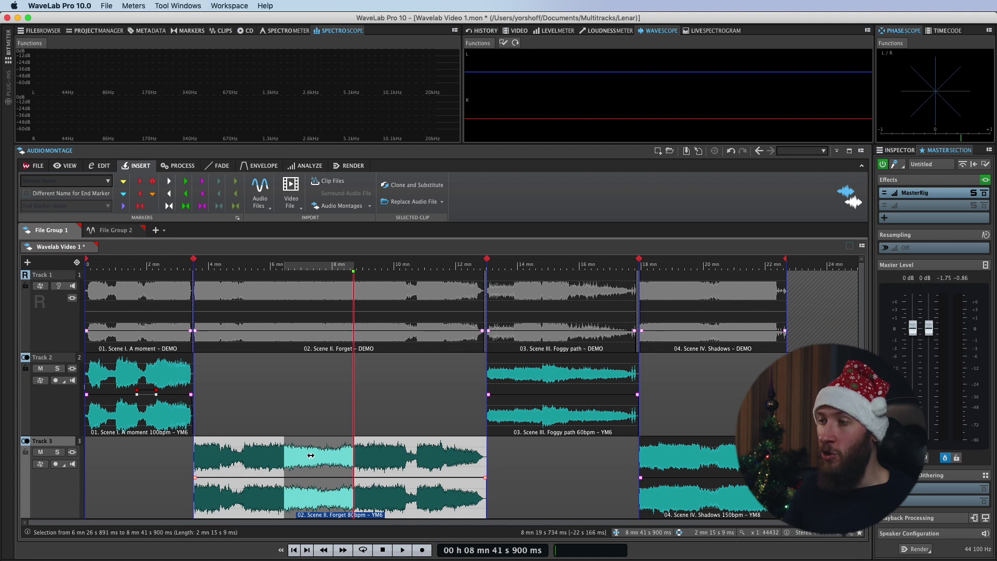
{"action": "left_click", "coordinate": [169, 206]}
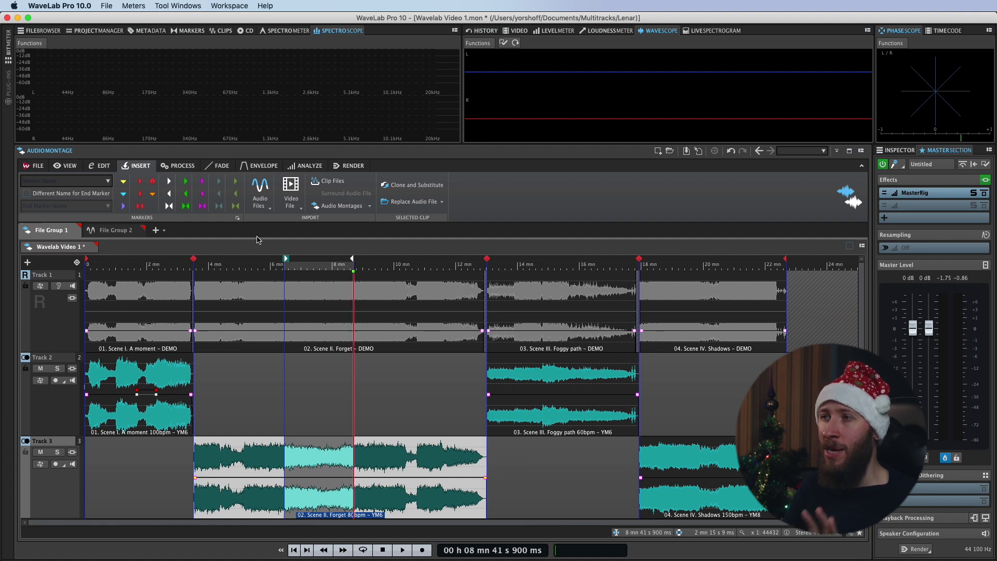
{"action": "left_click", "coordinate": [200, 208]}
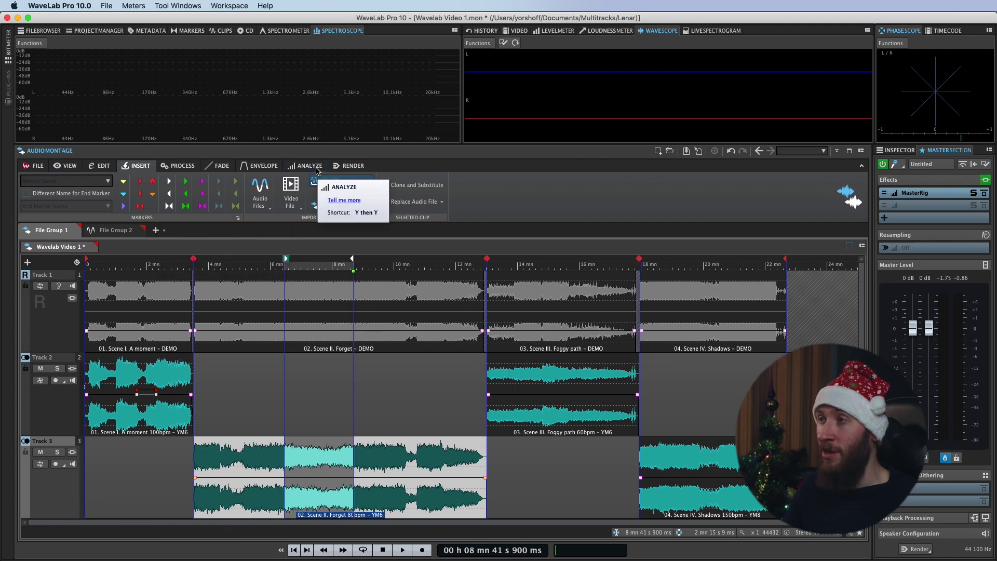
Step: Examine the montage's render settings and the available render source choices, keeping All Regions
{"action": "left_click", "coordinate": [349, 167]}
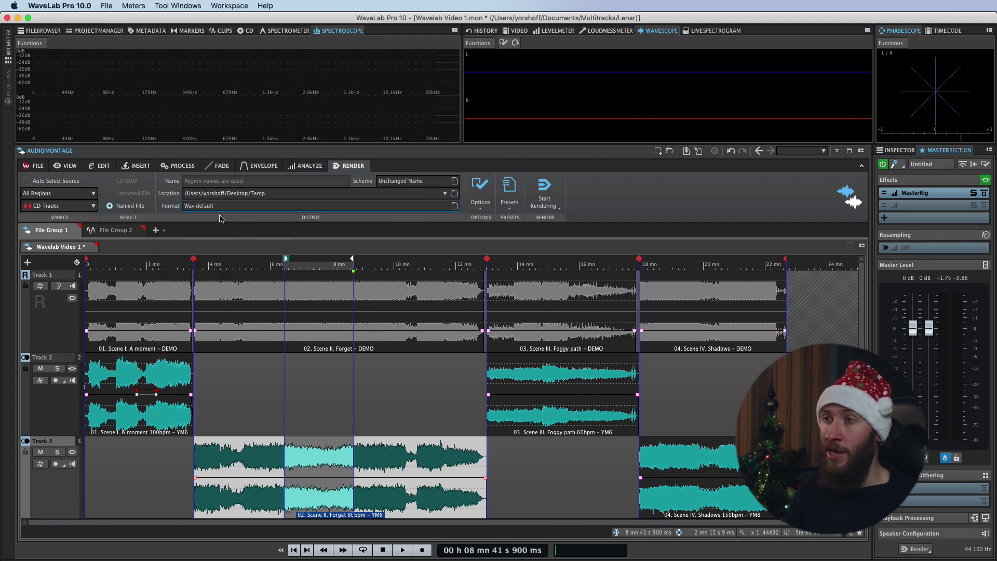
{"action": "left_click", "coordinate": [62, 198]}
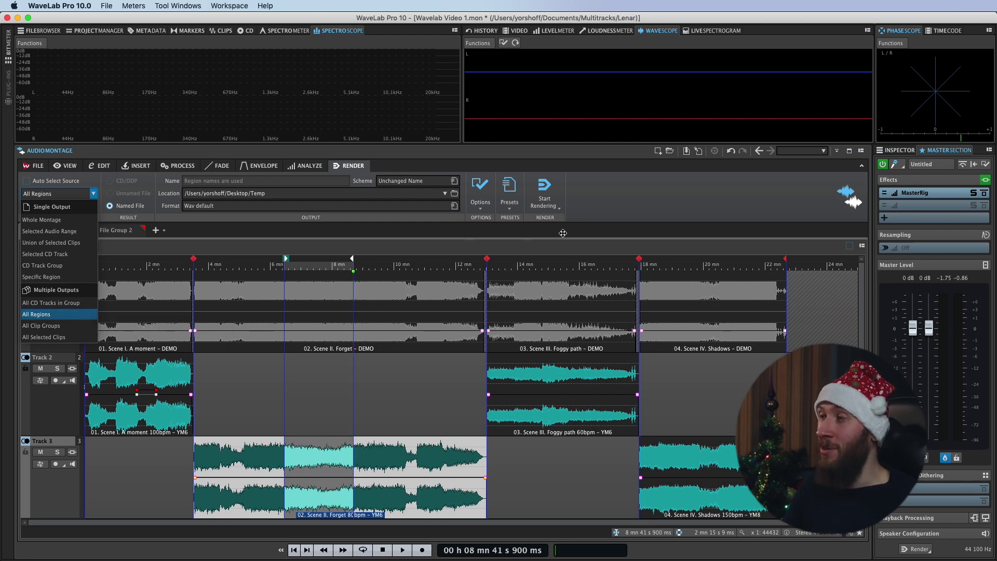
{"action": "left_click", "coordinate": [596, 223]}
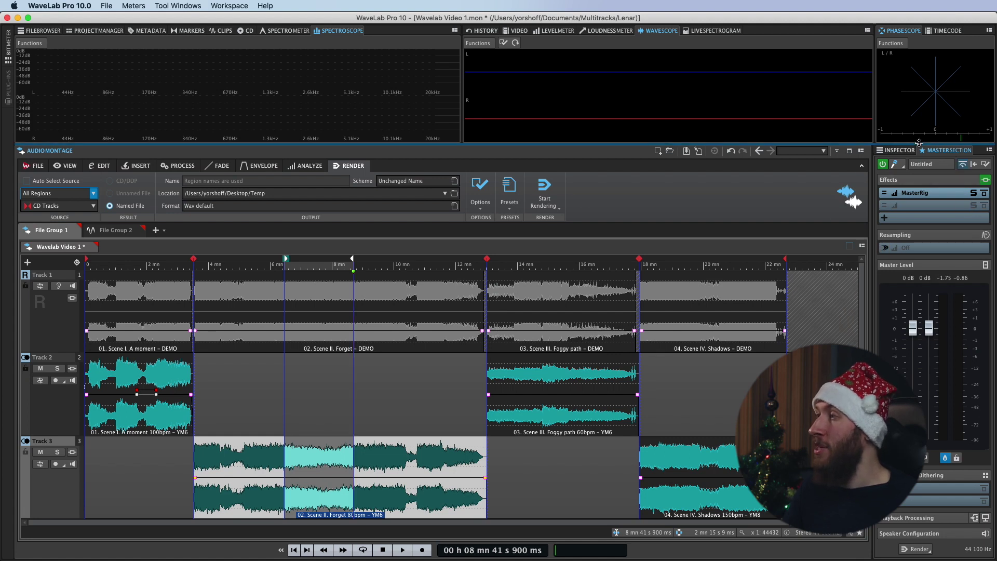
Step: Add the Saturator A, Imager and Compressor A modules to the MasterRig effect, view Saturator A and close the plug-in
{"action": "left_click", "coordinate": [903, 194]}
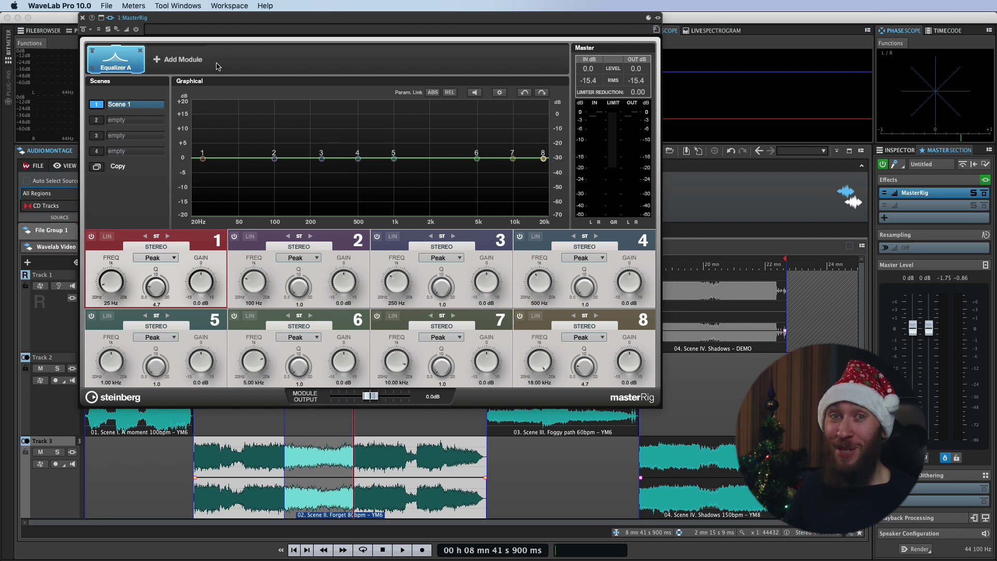
{"action": "left_click", "coordinate": [181, 59]}
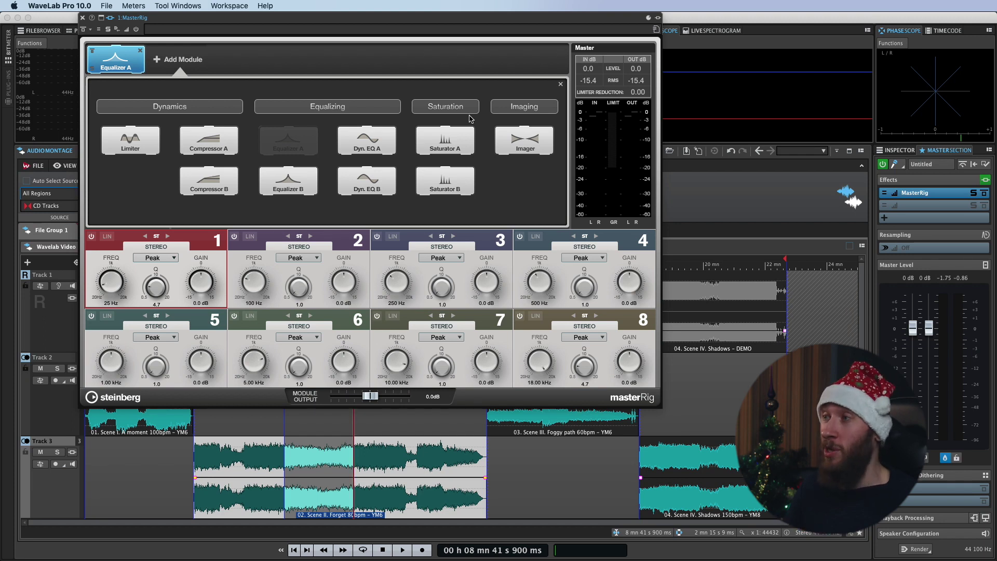
{"action": "left_click", "coordinate": [449, 144]}
{"action": "left_click", "coordinate": [241, 59]}
{"action": "left_click", "coordinate": [524, 139]}
{"action": "left_click", "coordinate": [313, 61]}
{"action": "left_click", "coordinate": [214, 146]}
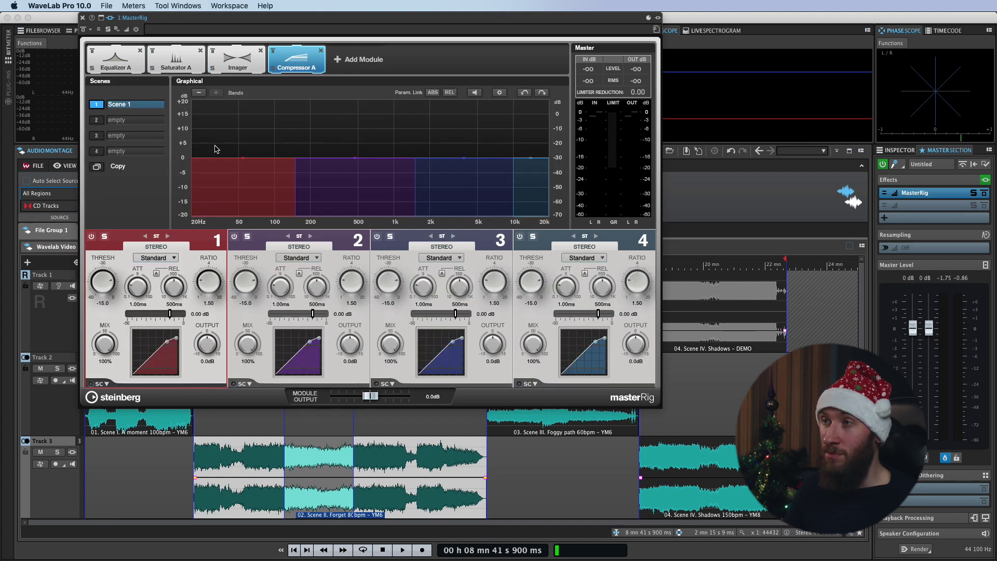
{"action": "left_click", "coordinate": [174, 62]}
{"action": "left_click", "coordinate": [83, 17]}
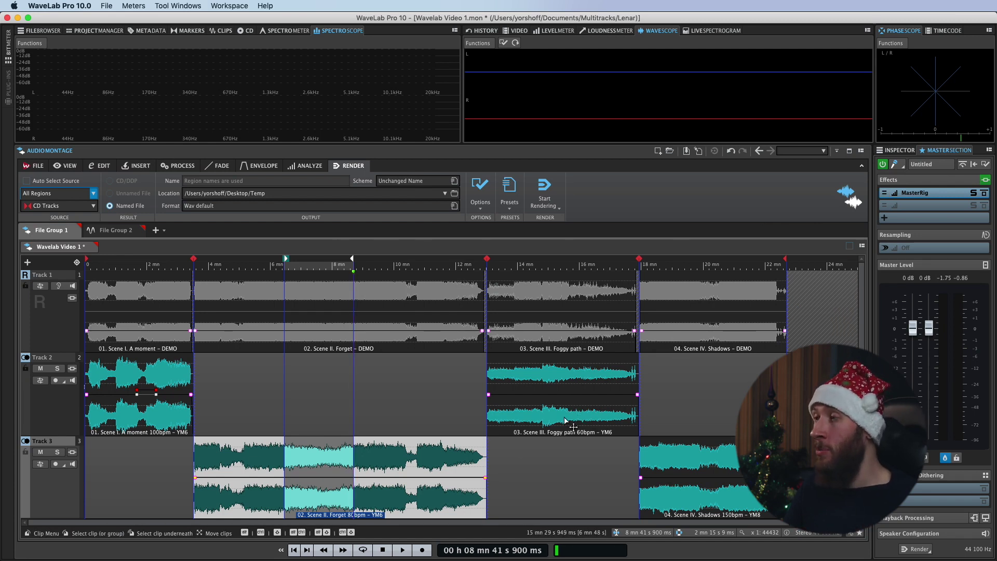
Step: Examine the clip, track and montage output effect slots in the Inspector, with the Scene I. A moment 100bpm clip selected
{"action": "left_click", "coordinate": [896, 150]}
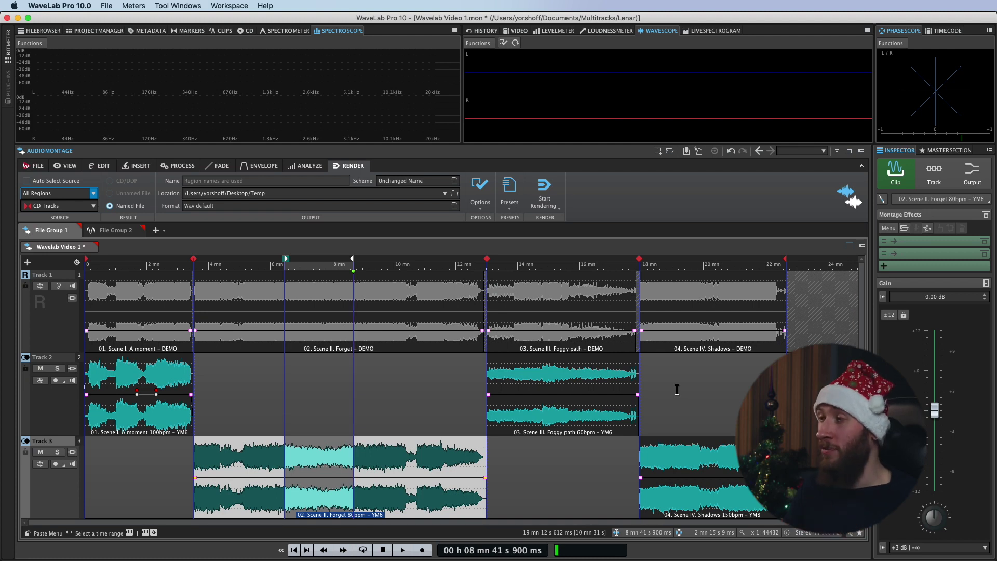
{"action": "left_click", "coordinate": [166, 418]}
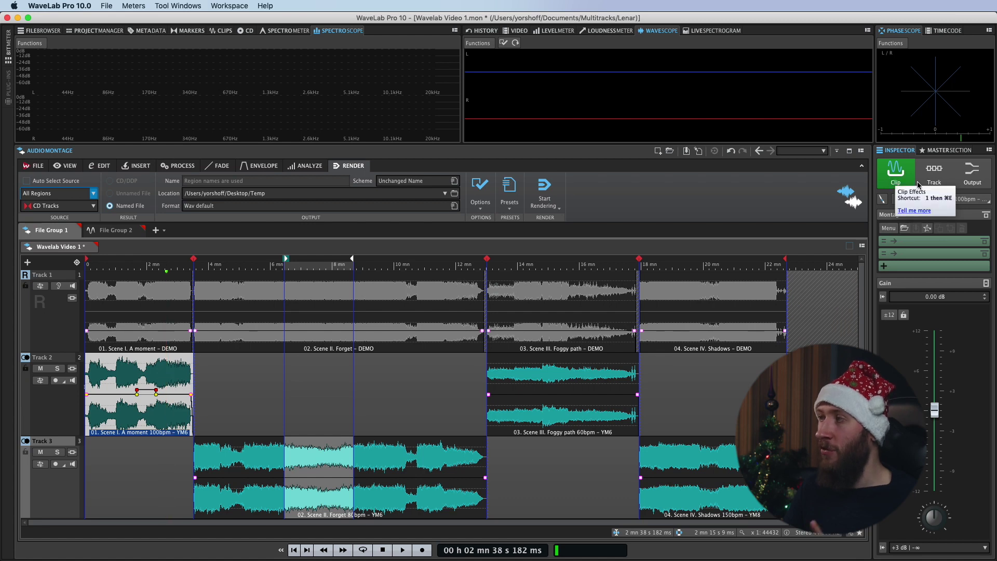
{"action": "left_click", "coordinate": [933, 182]}
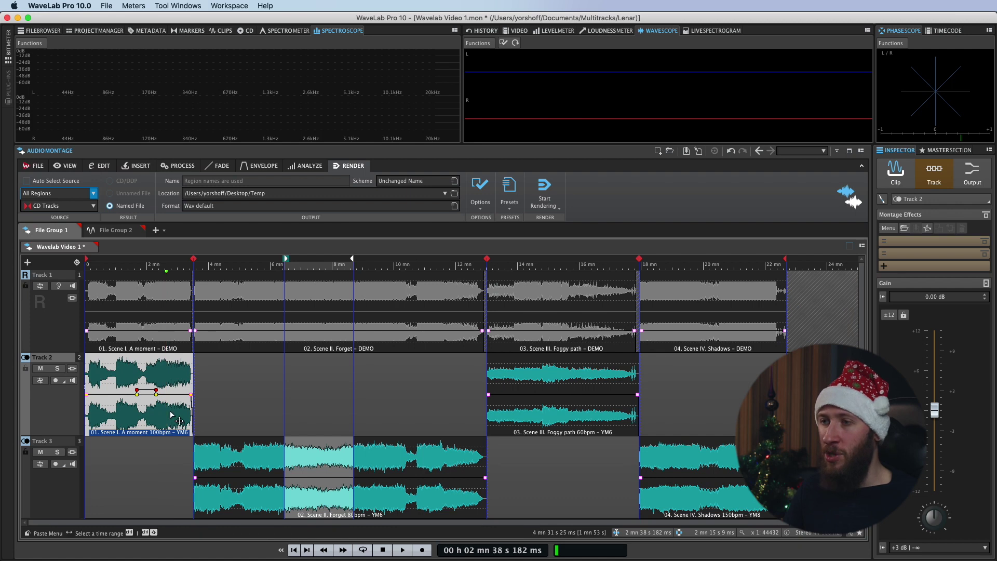
{"action": "left_click", "coordinate": [972, 172]}
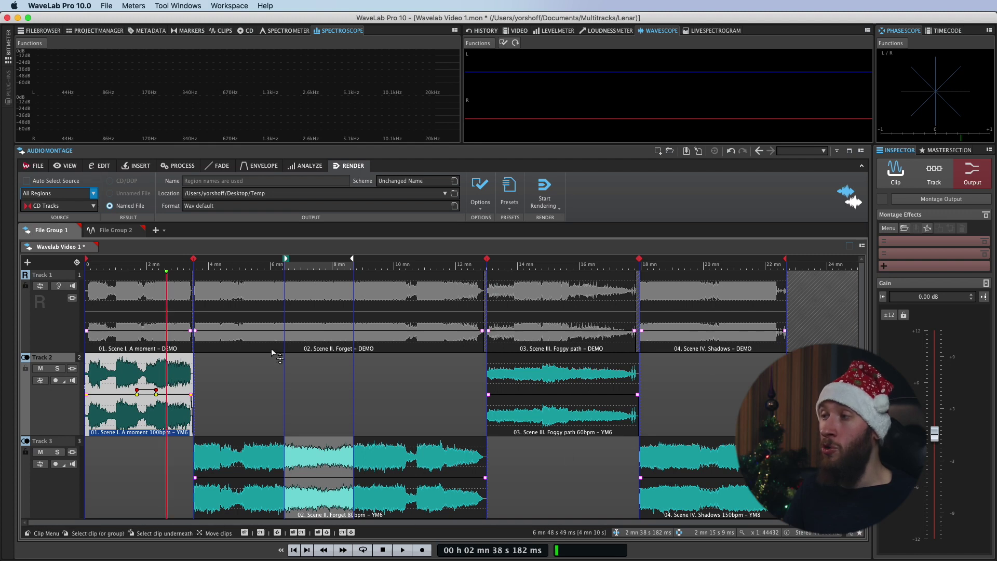
Step: Insert the UV22HR dithering plug-in in the Master Section's first dithering slot and close its window
{"action": "left_click", "coordinate": [949, 150]}
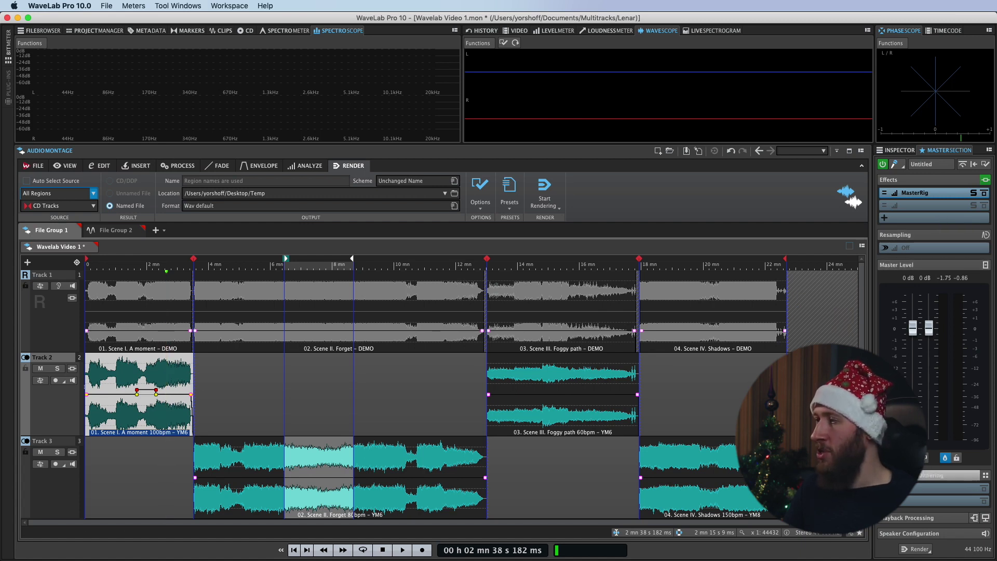
{"action": "left_click", "coordinate": [926, 489]}
{"action": "mouse_move", "coordinate": [932, 543]}
{"action": "left_click", "coordinate": [851, 555]}
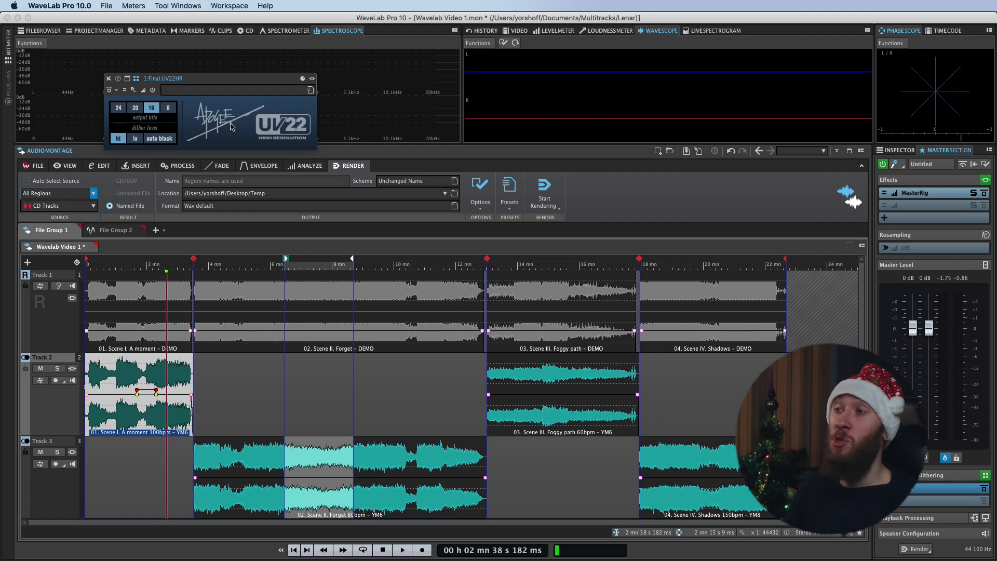
{"action": "left_click", "coordinate": [107, 79]}
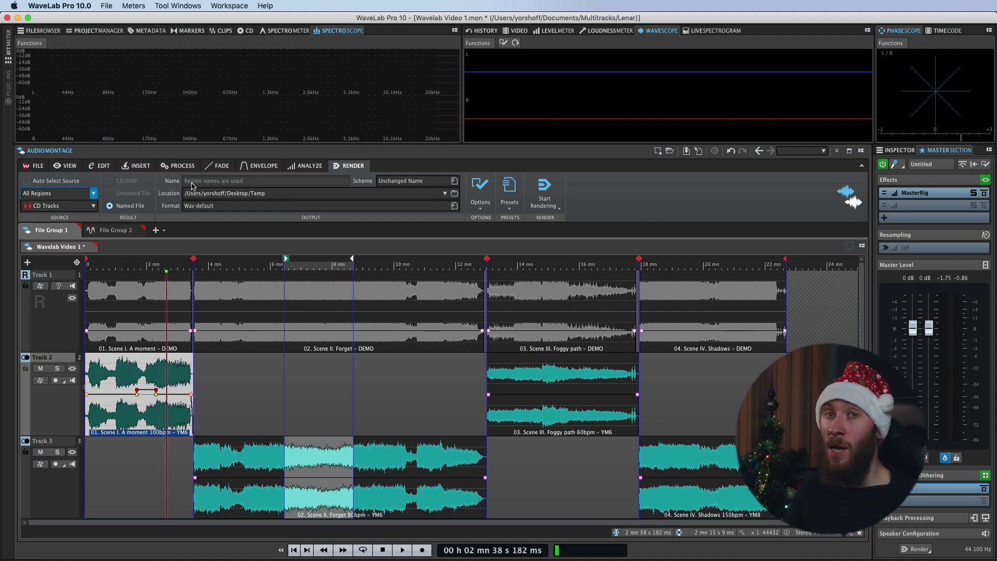